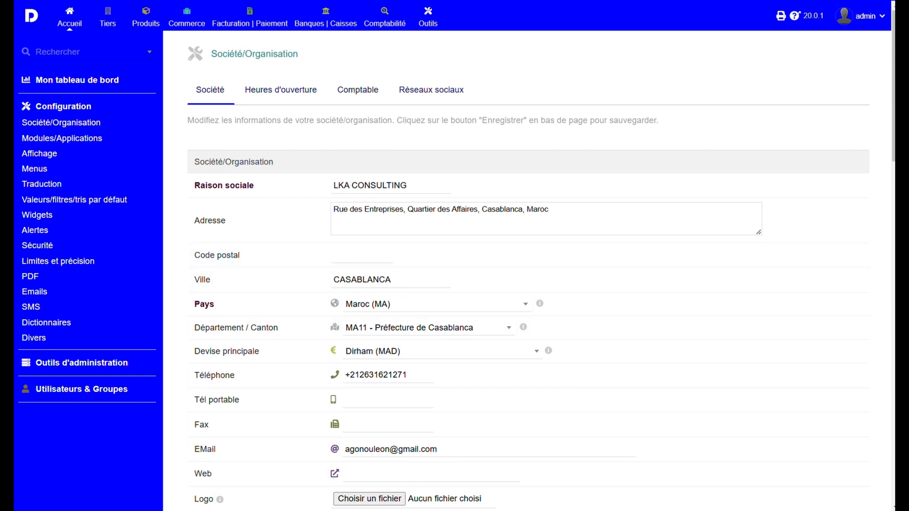
Review the company information sheet FICHE DI.pdf and the matching company details in the Société/Organisation form.
left_click(495, 510)
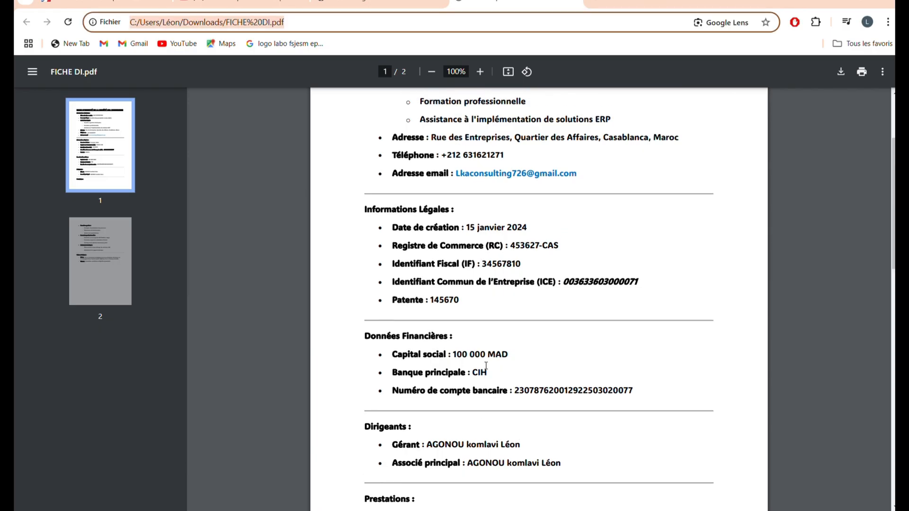
scroll(486, 366, "up", 4)
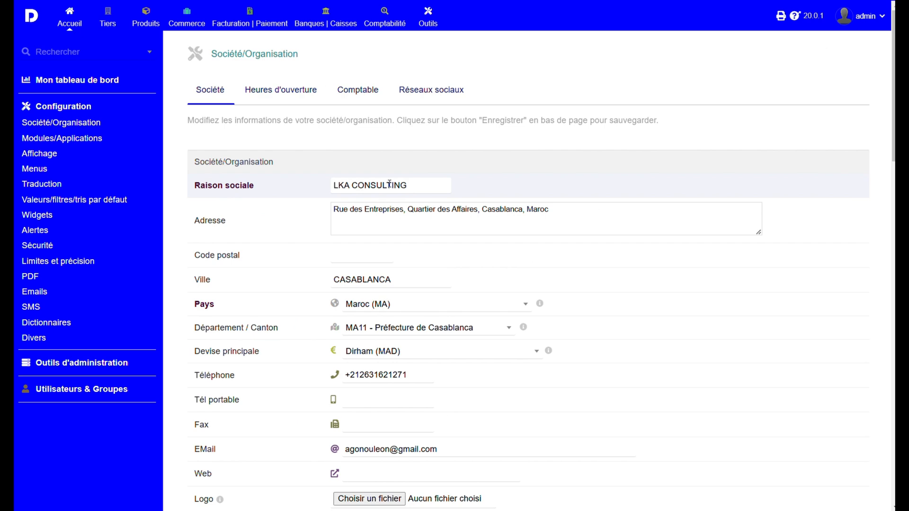
scroll(373, 221, "down", 1)
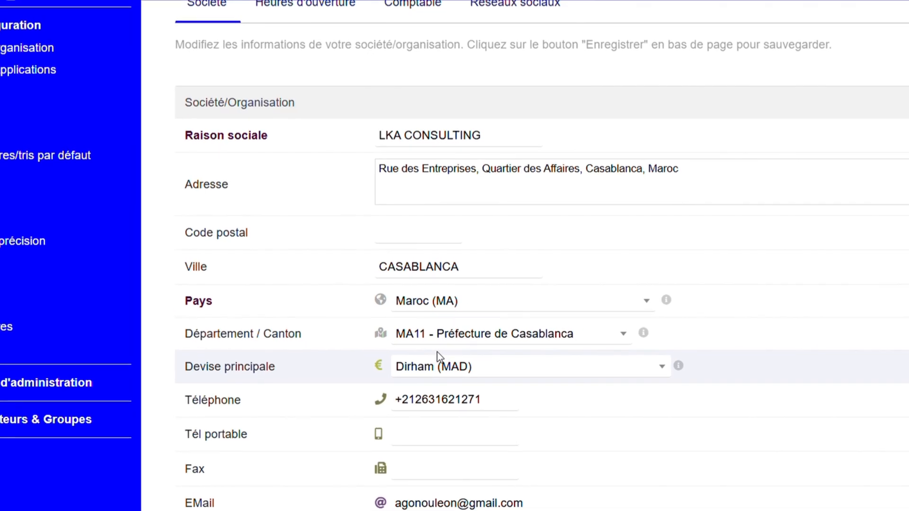
scroll(440, 359, "down", 1)
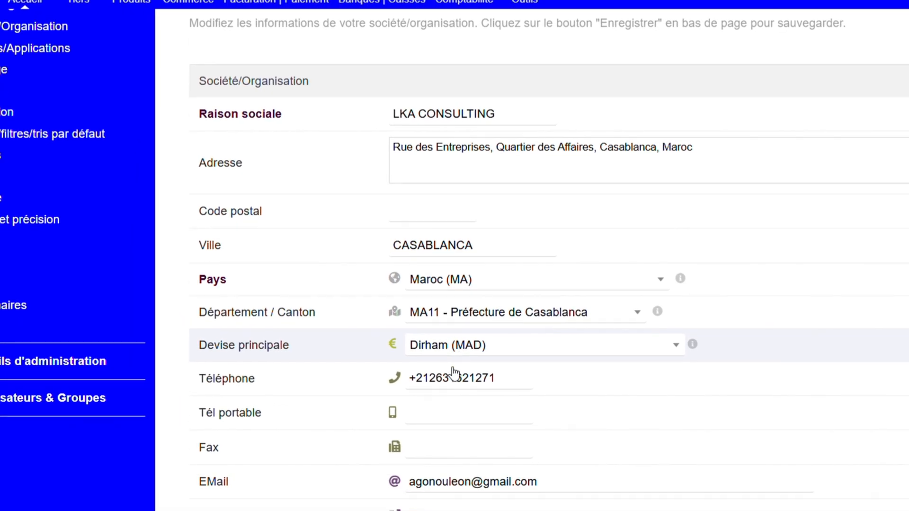
scroll(454, 374, "down", 8)
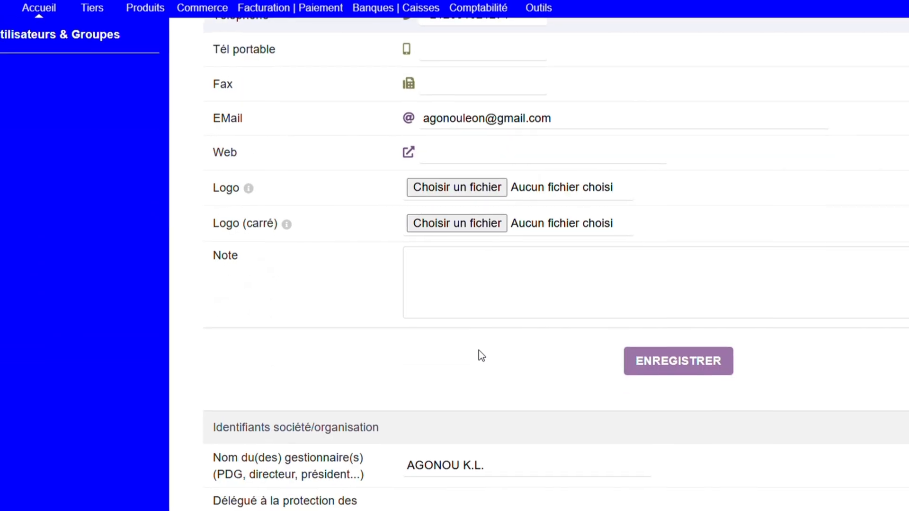
scroll(479, 339, "up", 4)
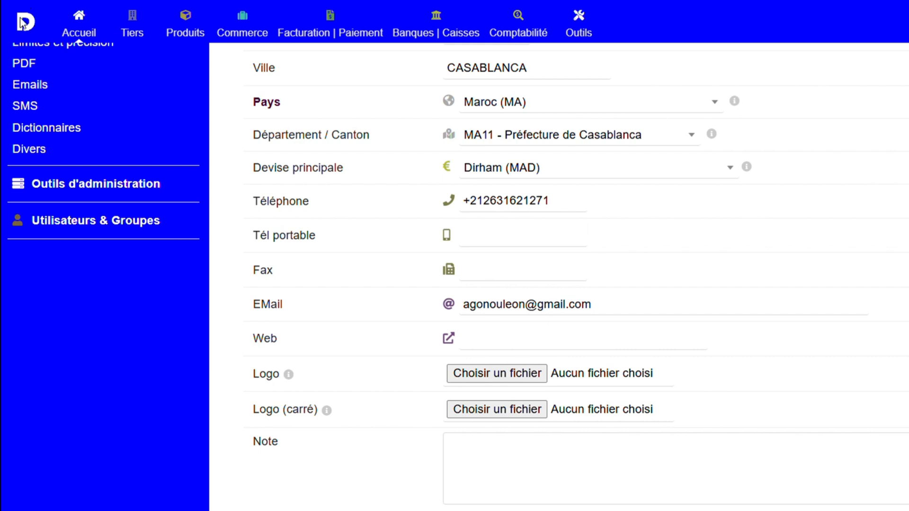
scroll(517, 334, "up", 6)
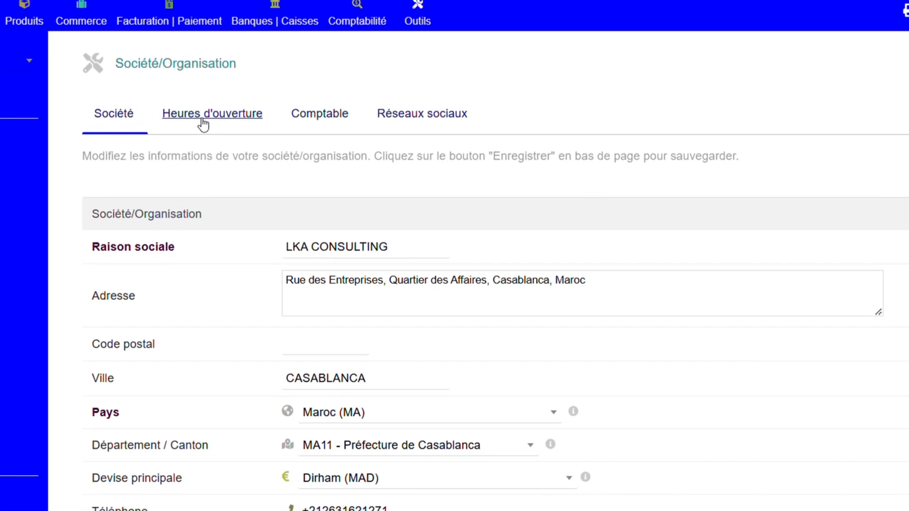
Review the company's opening hours, external accountant and social network settings.
left_click(207, 118)
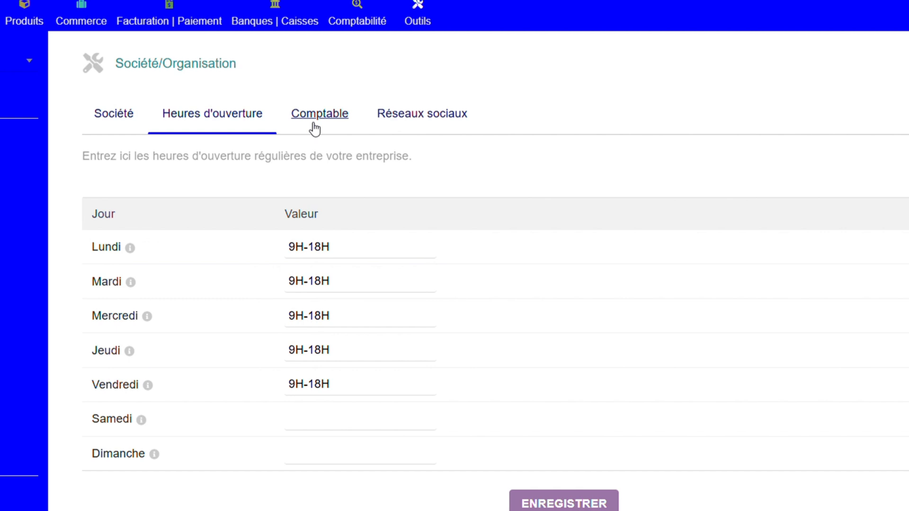
left_click(315, 121)
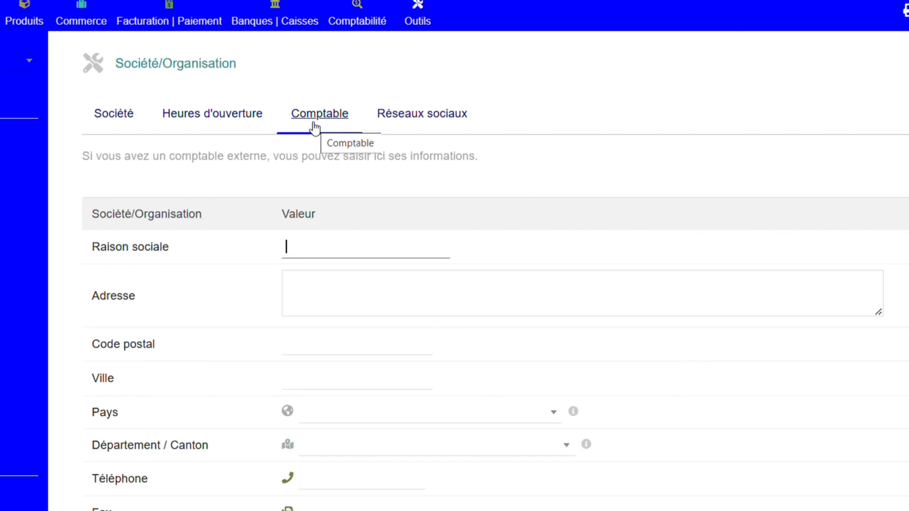
scroll(337, 347, "down", 2)
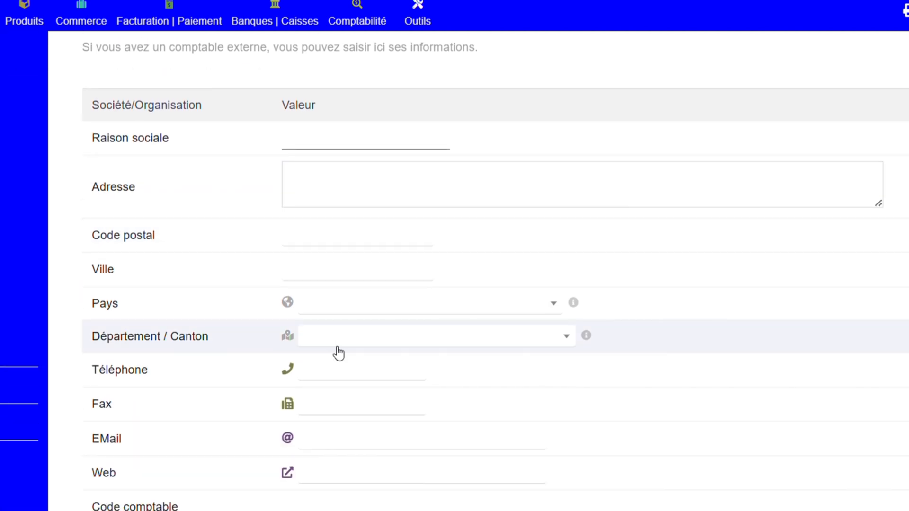
scroll(337, 353, "up", 2)
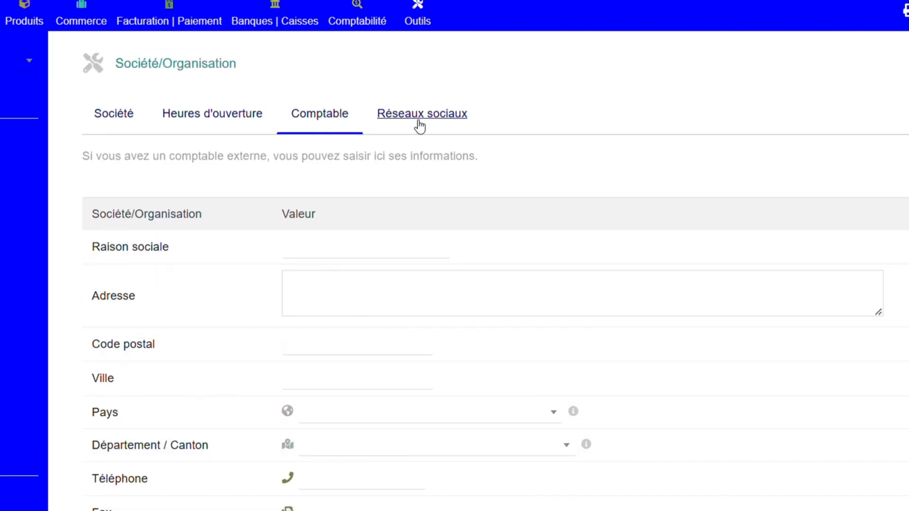
left_click(419, 124)
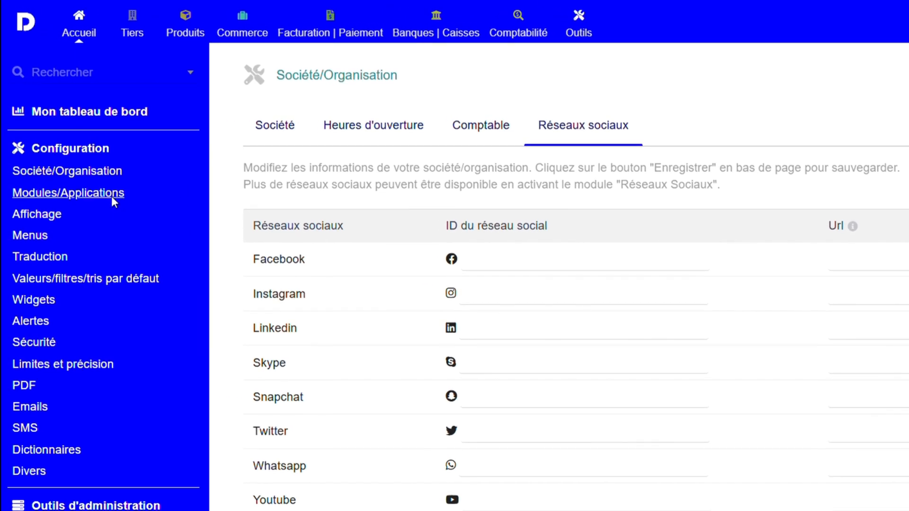
Open the module configuration and examine the human resources, customer relation, supplier relation and financial modules.
left_click(112, 196)
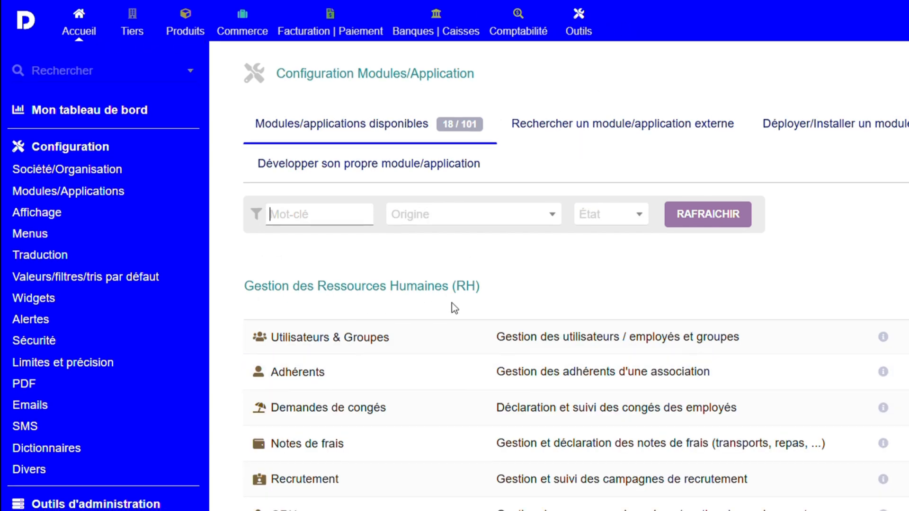
scroll(450, 370, "down", 2)
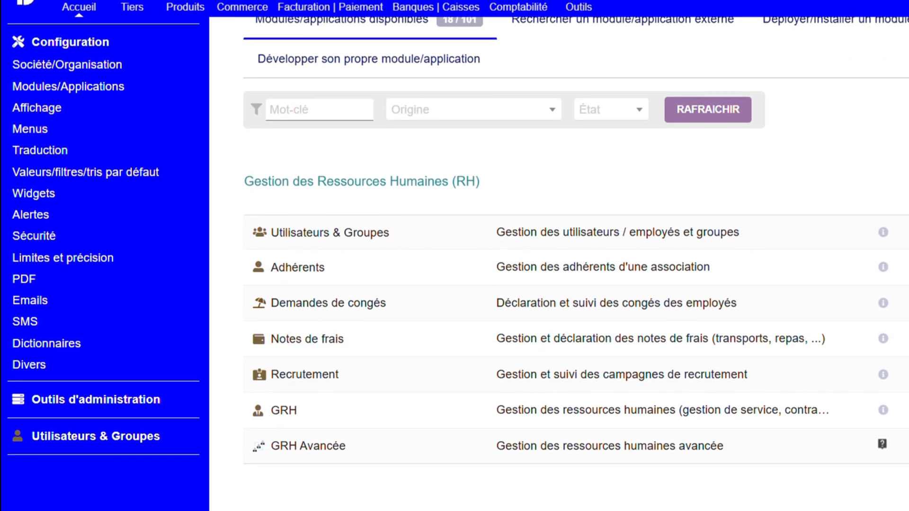
scroll(400, 177, "down", 1)
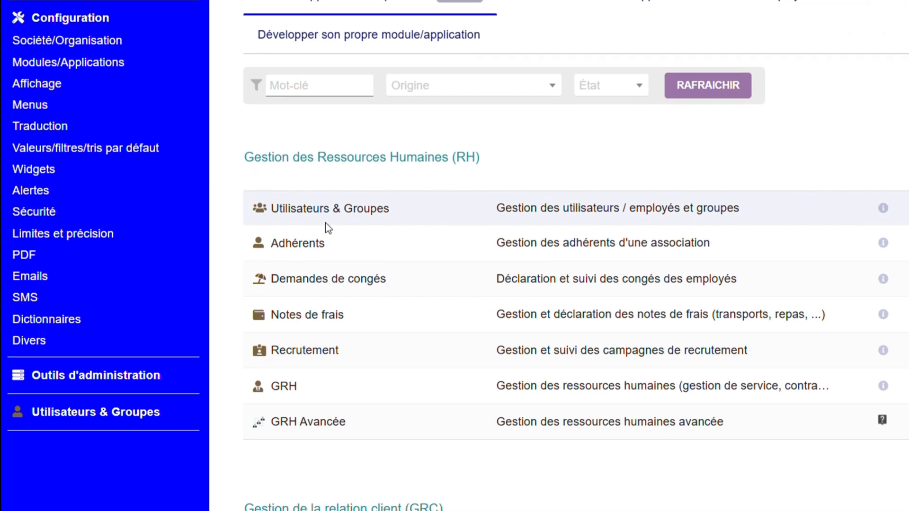
scroll(519, 210, "down", 1)
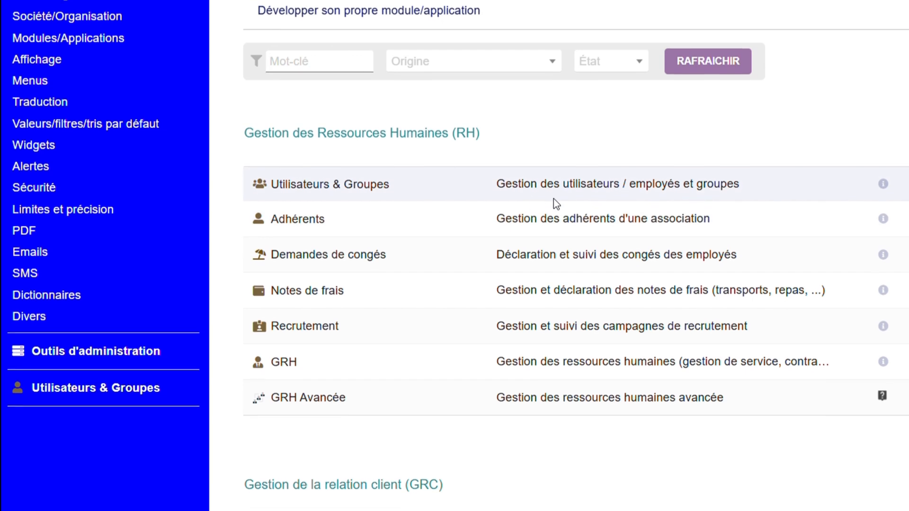
scroll(777, 179, "down", 1)
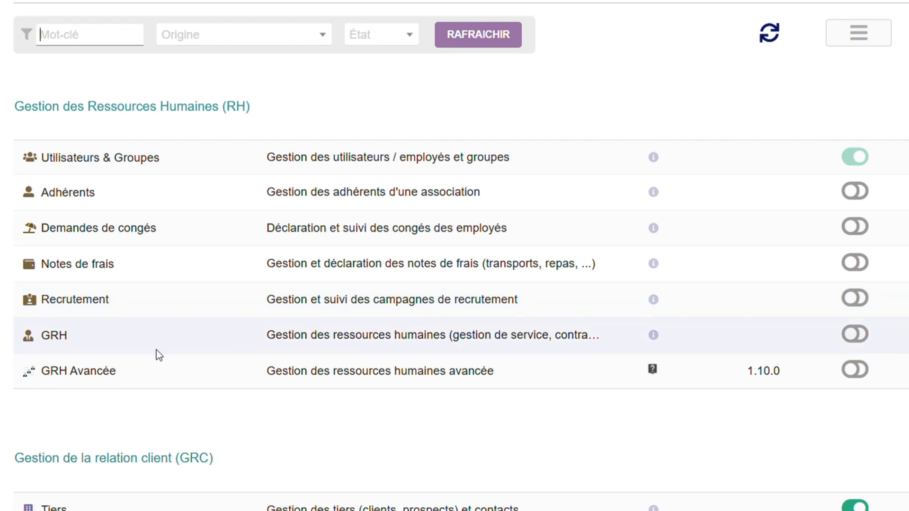
scroll(368, 337, "down", 2)
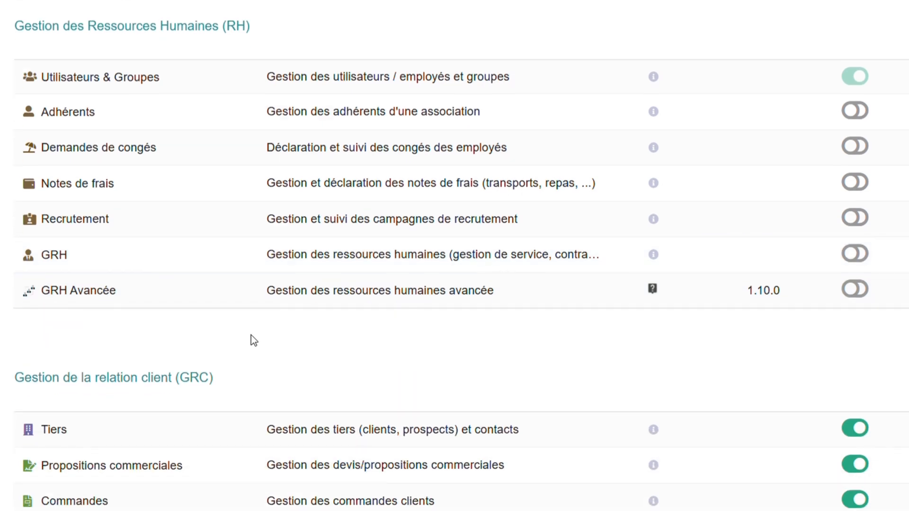
scroll(448, 263, "down", 4)
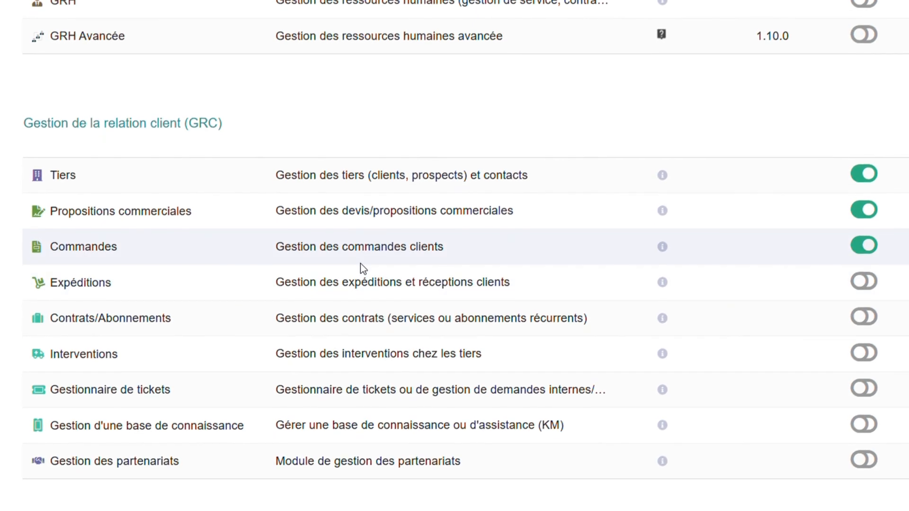
scroll(411, 254, "down", 2)
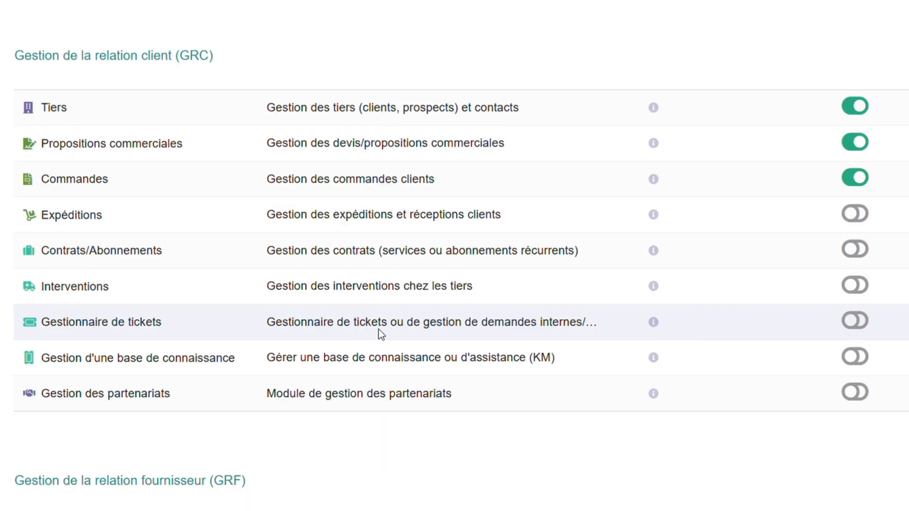
scroll(420, 316, "down", 3)
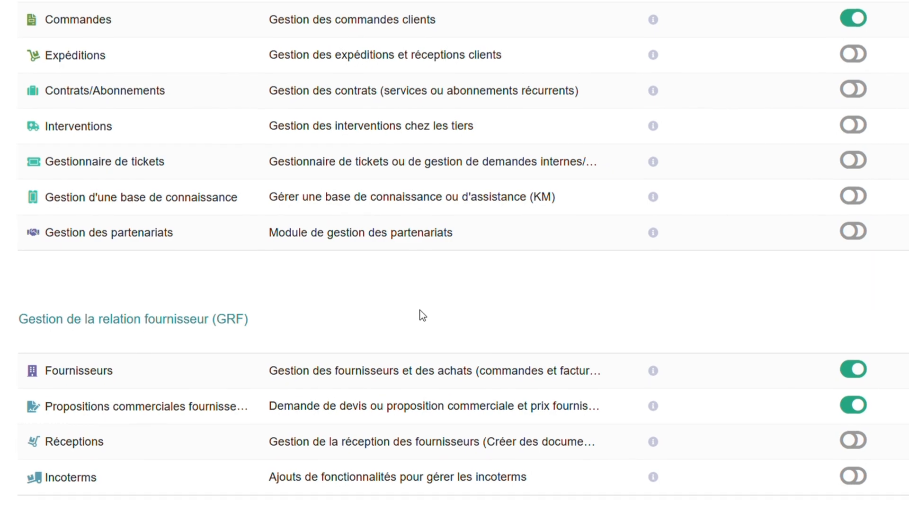
scroll(427, 309, "down", 1)
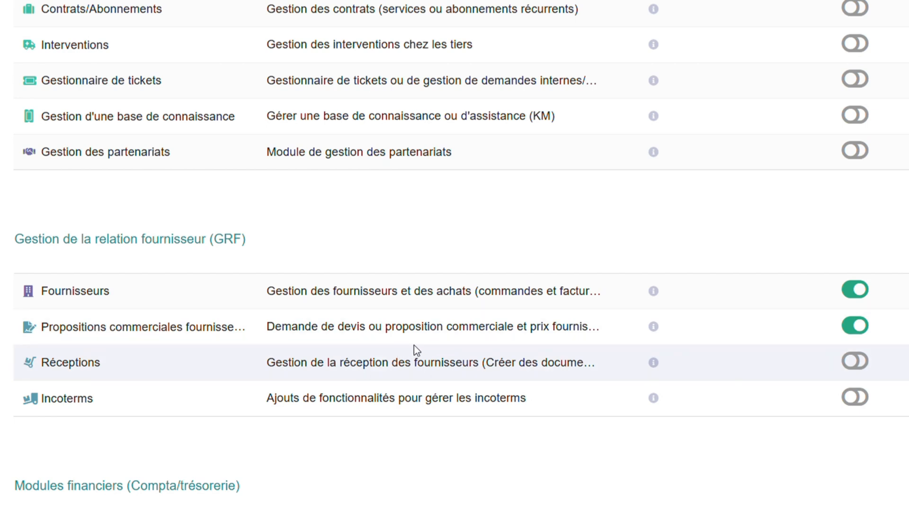
scroll(476, 358, "down", 3)
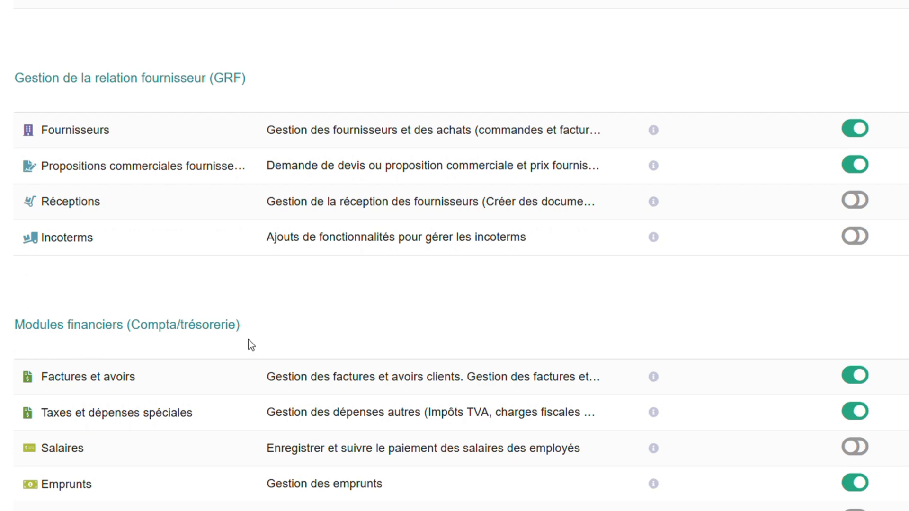
scroll(251, 344, "down", 2)
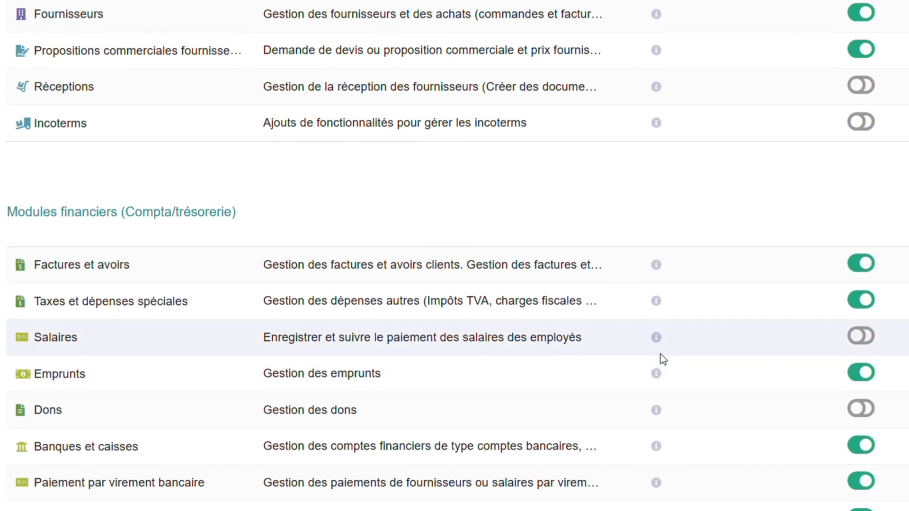
scroll(660, 354, "down", 3)
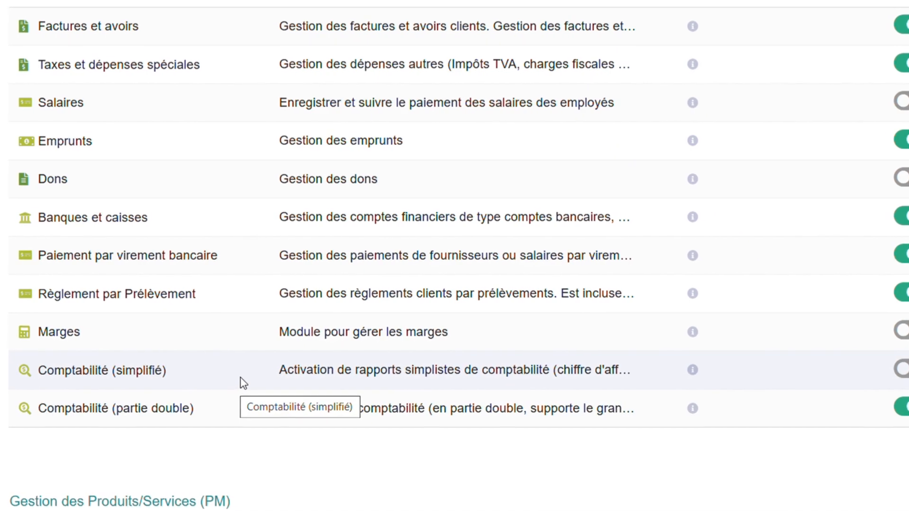
Enable the Services module in the Gestion des Produits/Services (PM) group.
scroll(493, 290, "down", 3)
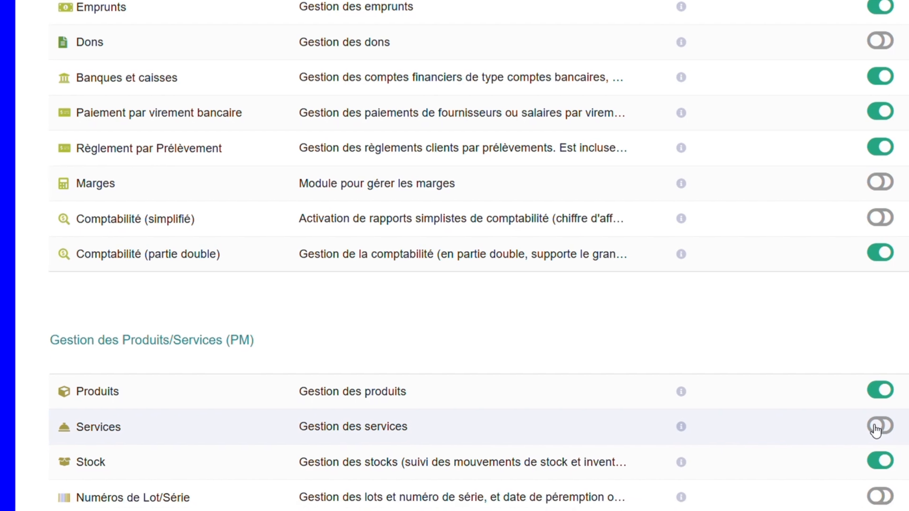
left_click(868, 383)
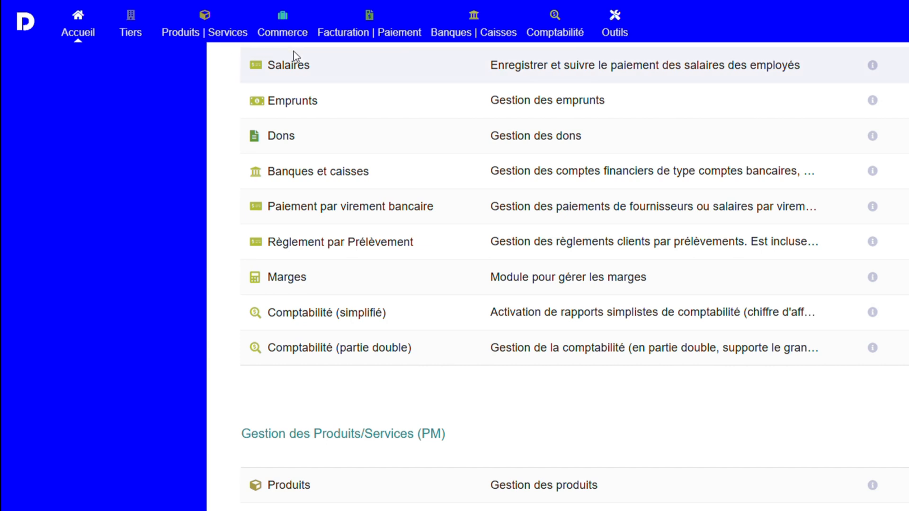
Examine the remaining modules, from products and services through collaborative projects, document management and multi-module tools to external system interfaces.
scroll(381, 243, "down", 1)
scroll(381, 239, "down", 3)
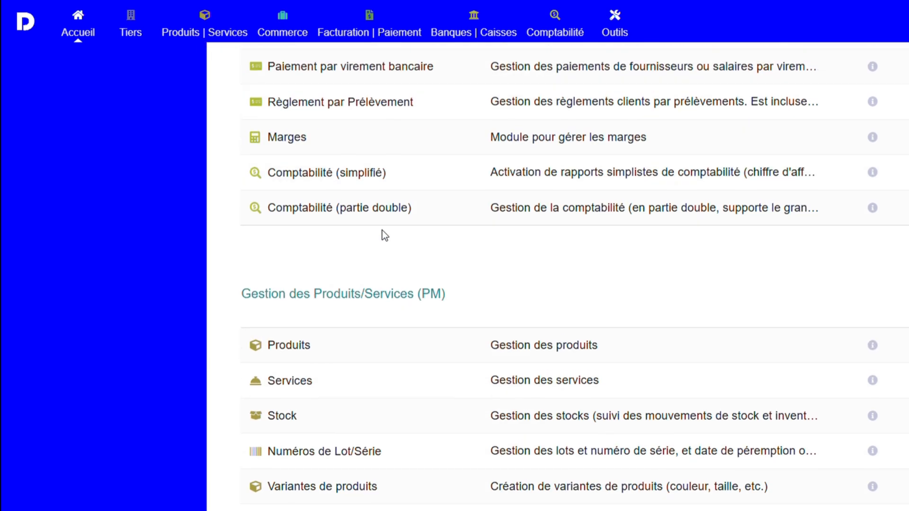
scroll(824, 321, "up", 1)
scroll(558, 443, "down", 5)
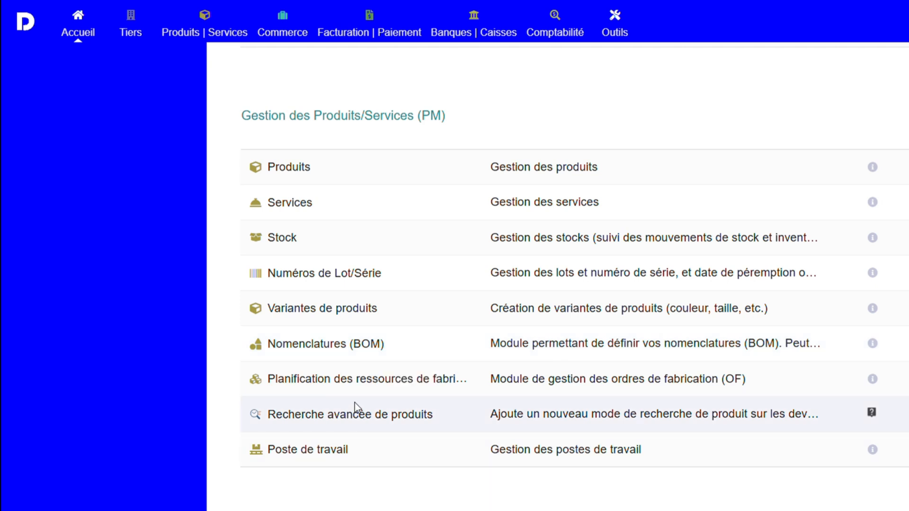
scroll(638, 436, "down", 2)
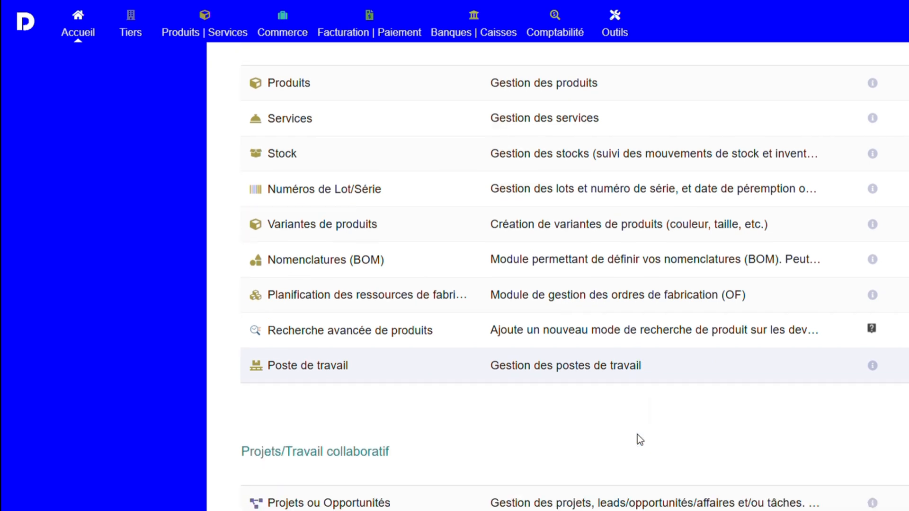
scroll(640, 440, "down", 2)
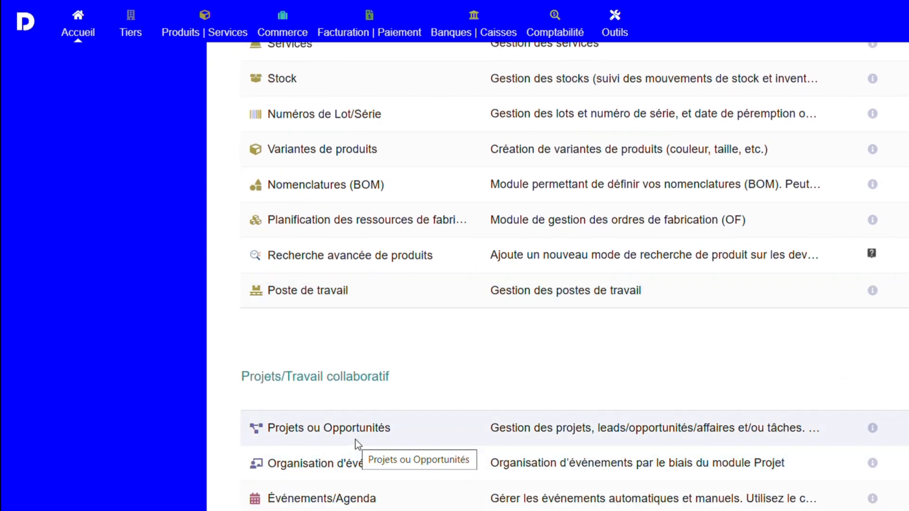
scroll(355, 439, "down", 2)
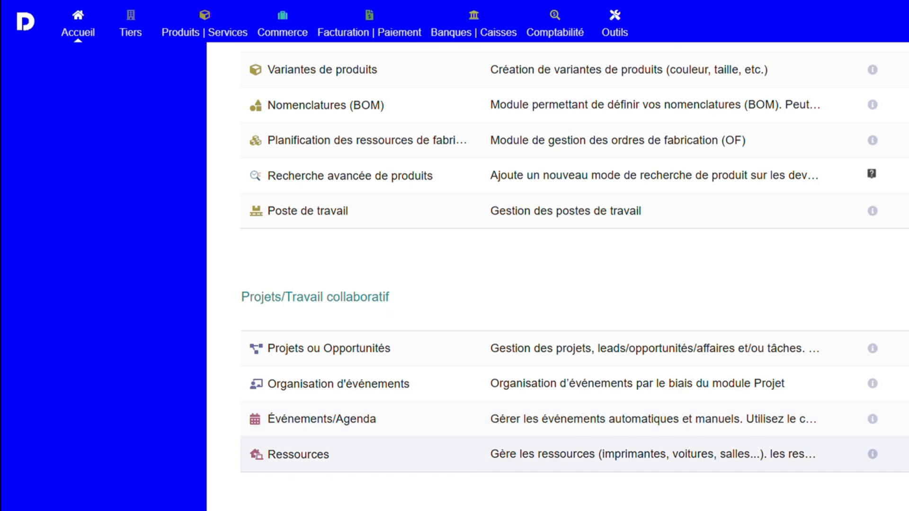
scroll(535, 454, "down", 4)
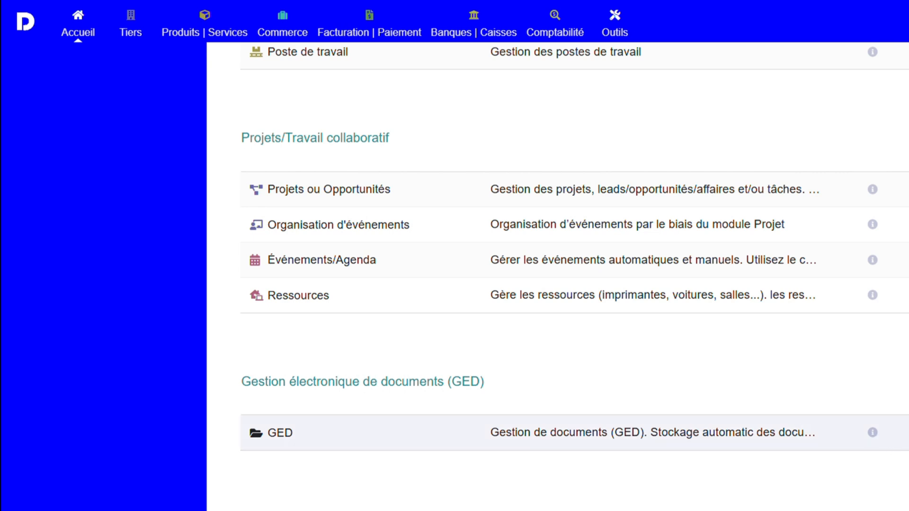
scroll(806, 344, "down", 8)
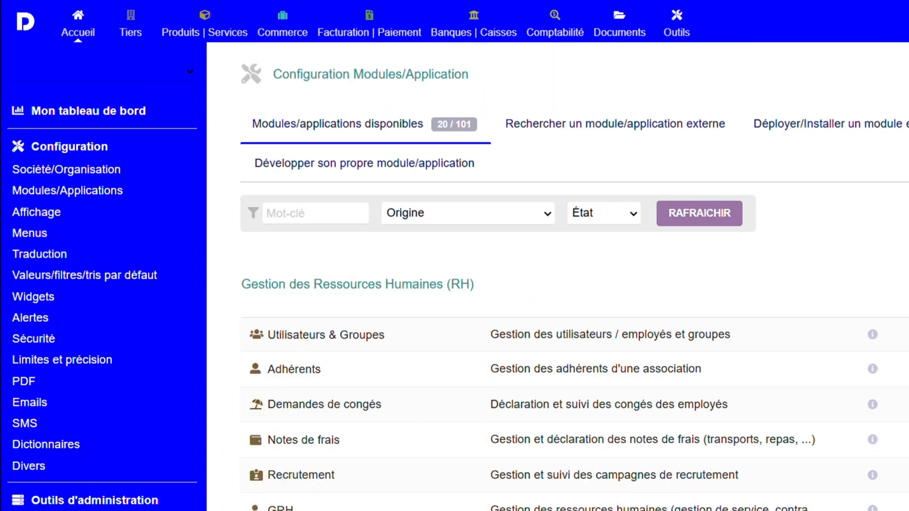
scroll(339, 473, "down", 15)
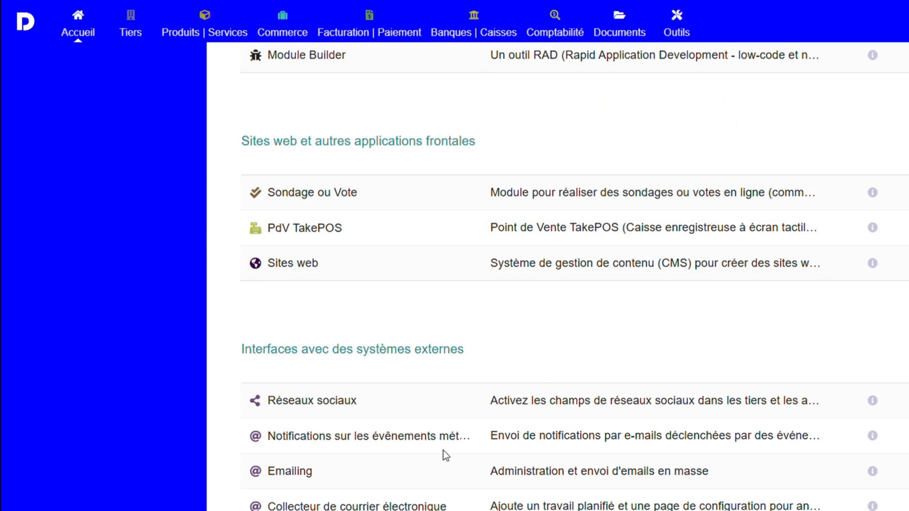
Examine the external interface, system and ATM Consulting modules, and return to the start of the module list.
scroll(444, 456, "down", 8)
scroll(404, 434, "up", 10)
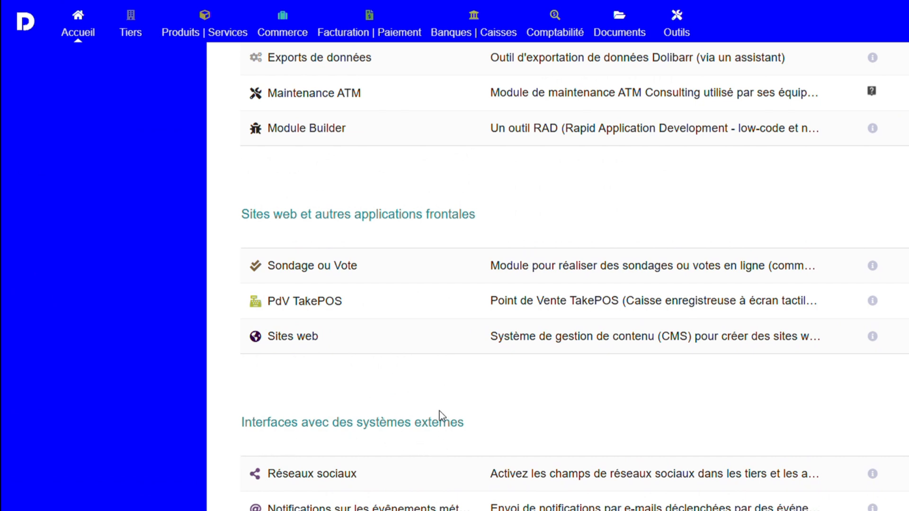
scroll(324, 471, "down", 4)
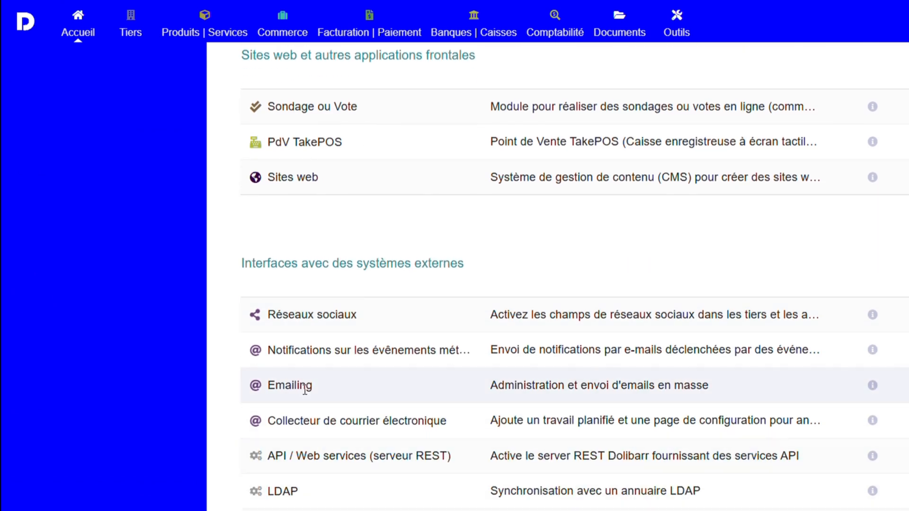
scroll(332, 389, "down", 2)
scroll(301, 412, "down", 6)
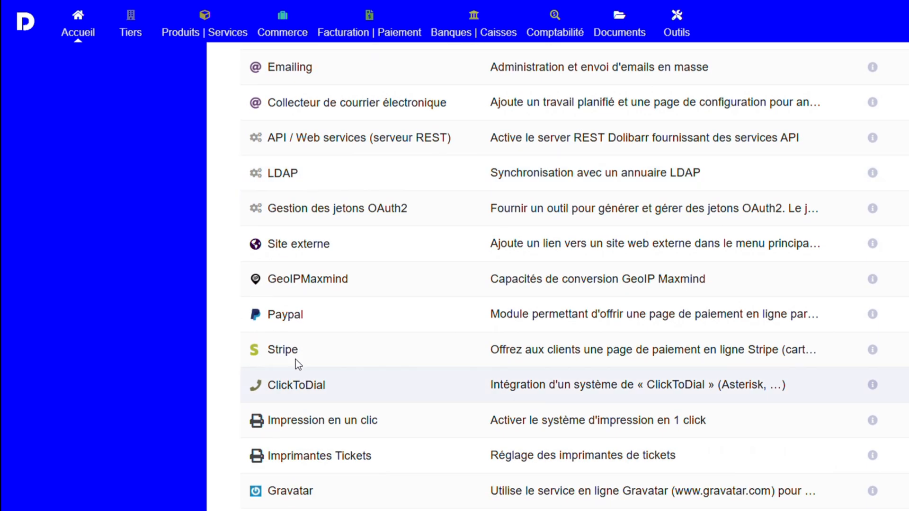
scroll(304, 351, "down", 4)
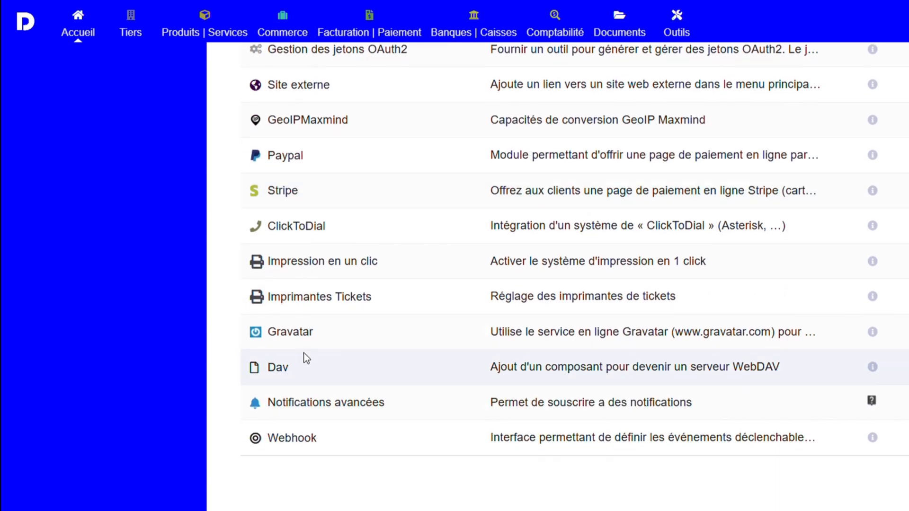
scroll(316, 360, "down", 6)
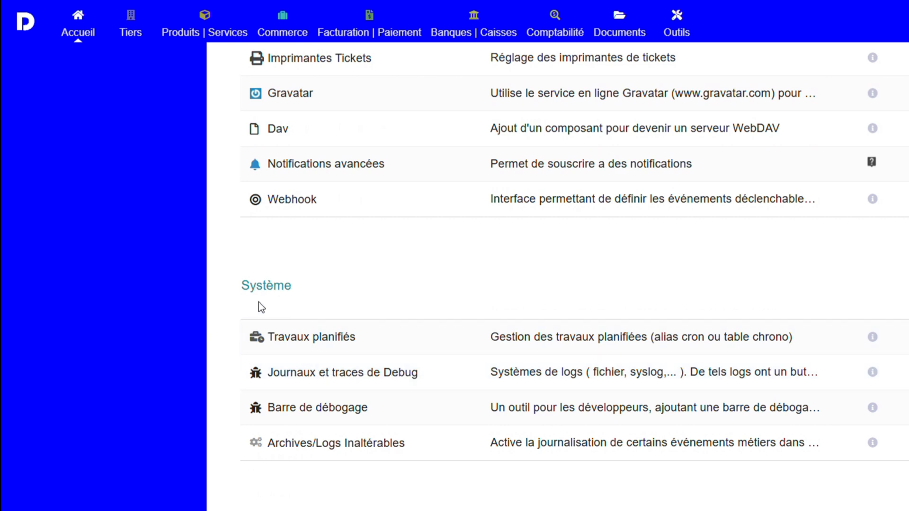
scroll(362, 405, "down", 5)
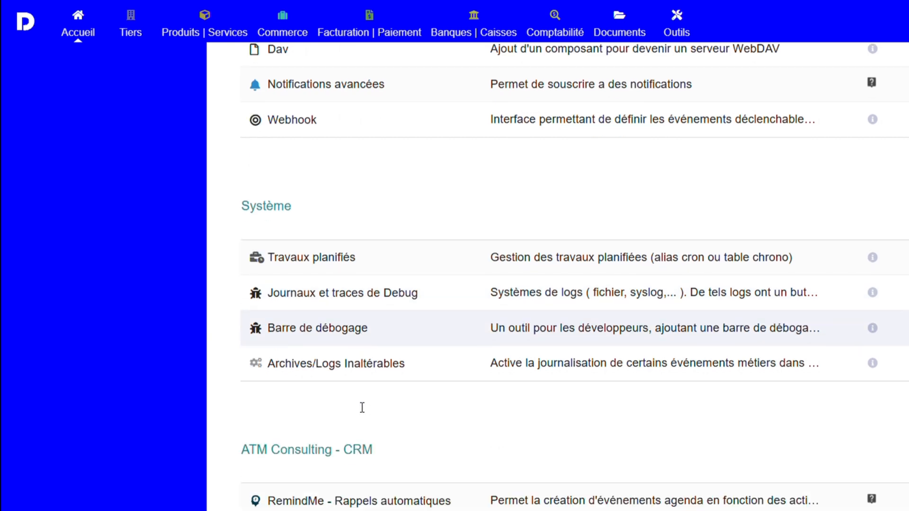
scroll(434, 419, "down", 9)
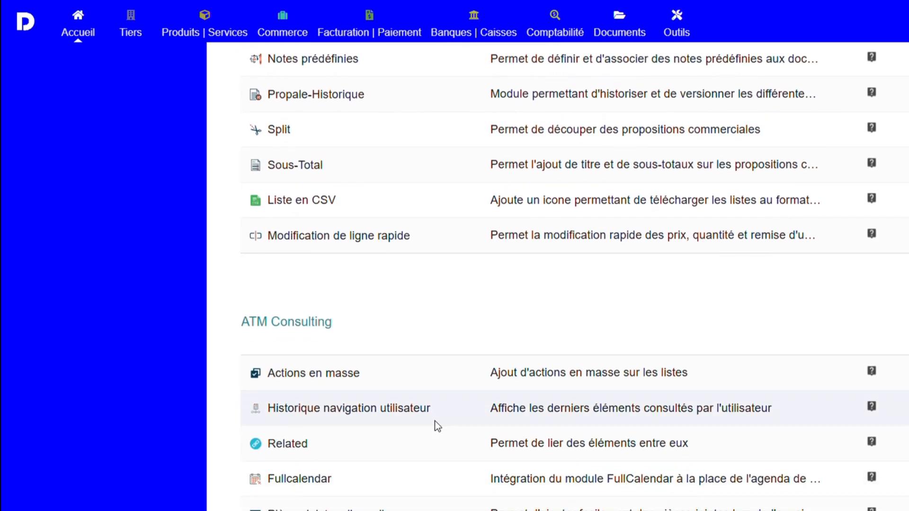
scroll(435, 421, "up", 20)
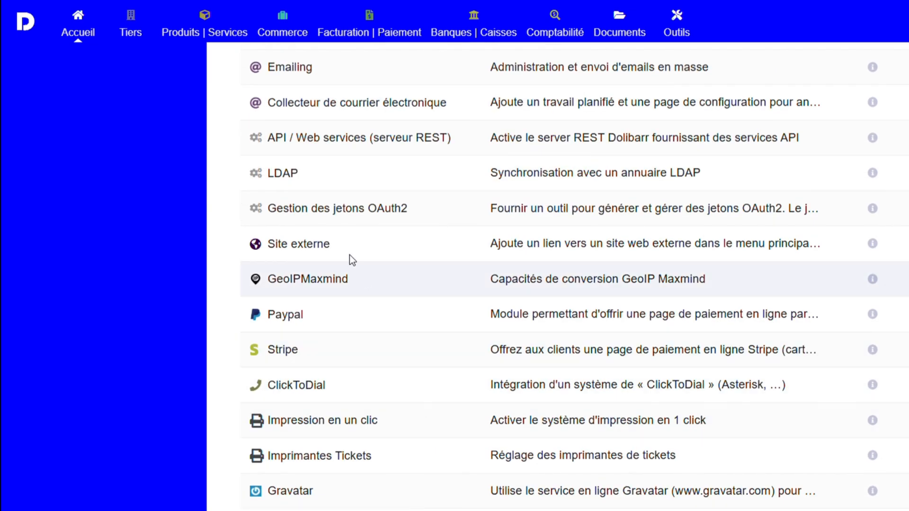
scroll(350, 255, "up", 8)
scroll(349, 251, "up", 6)
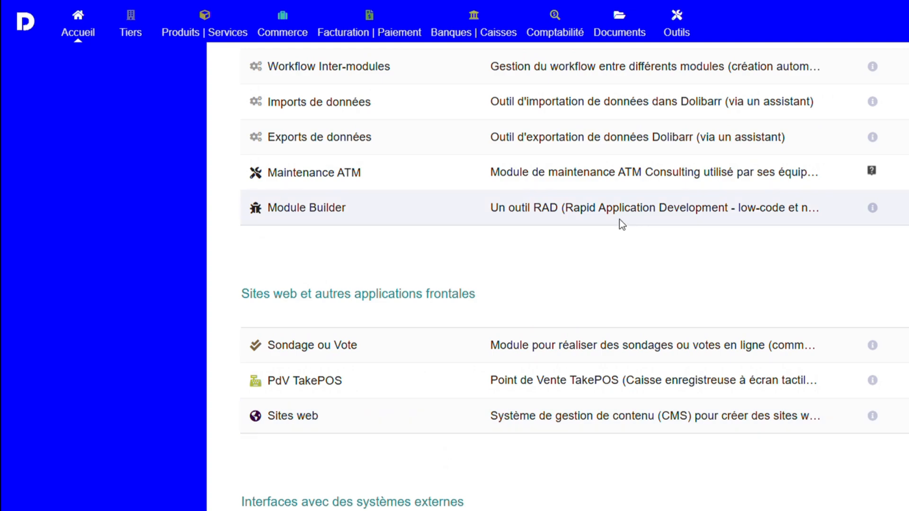
scroll(621, 218, "up", 8)
scroll(626, 218, "up", 20)
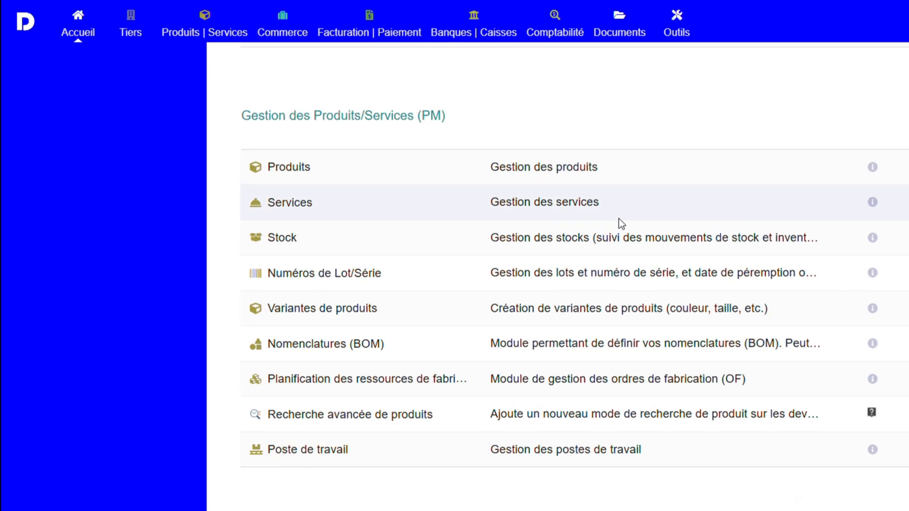
scroll(620, 223, "up", 20)
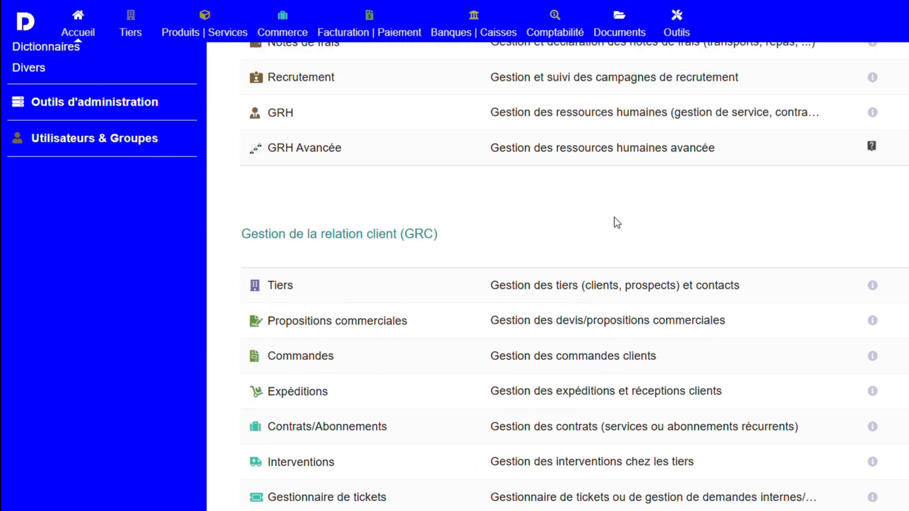
scroll(617, 222, "up", 8)
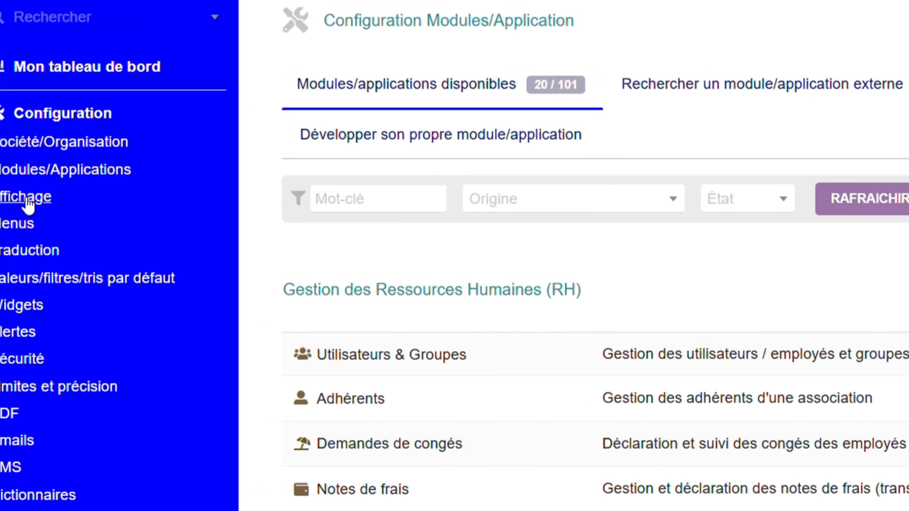
Set the default language to Français (fr_FR) in the display settings and review the miscellaneous presentation options.
left_click(27, 200)
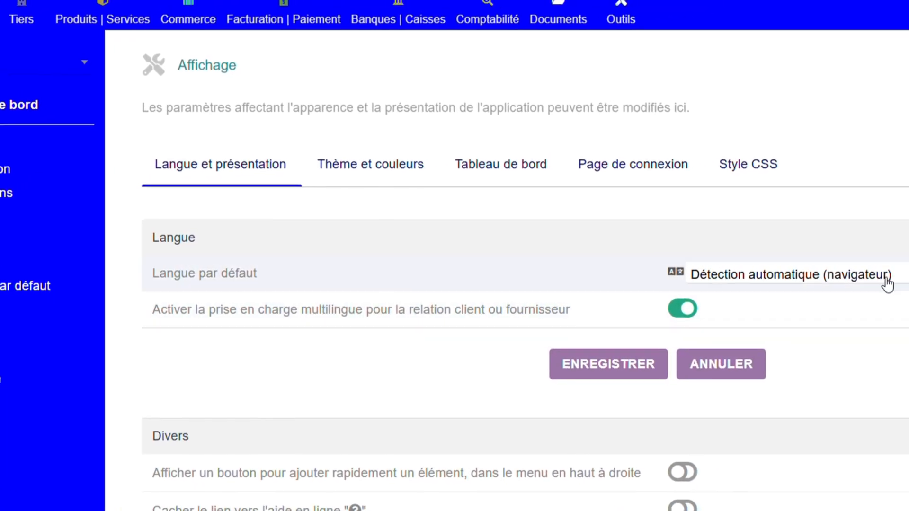
left_click(831, 281)
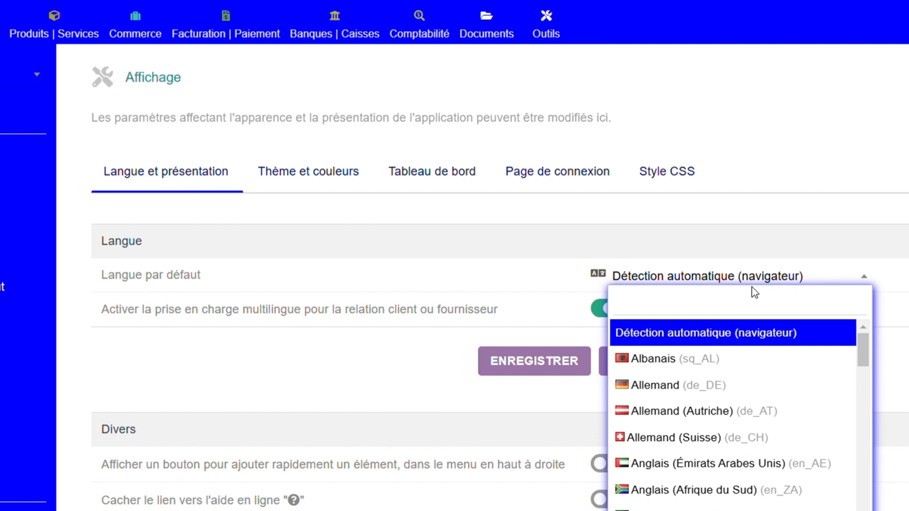
type("franc")
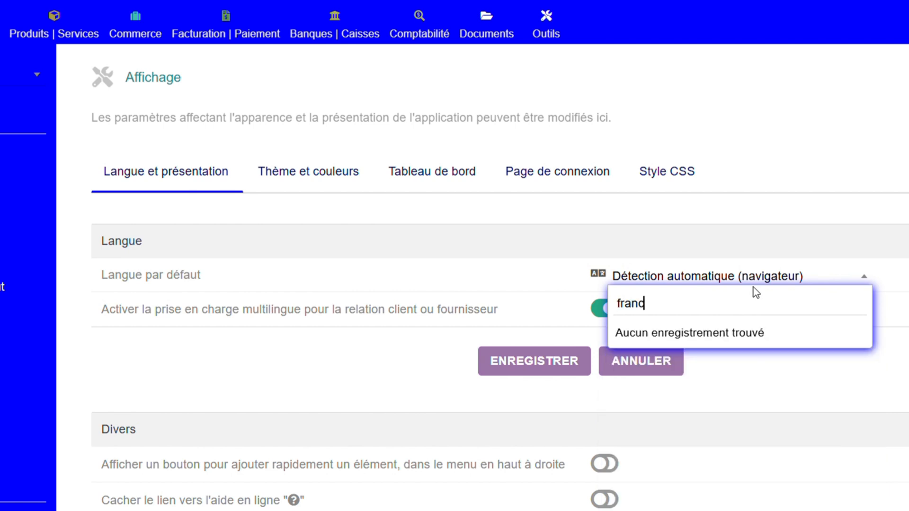
key("BackSpace")
type("c")
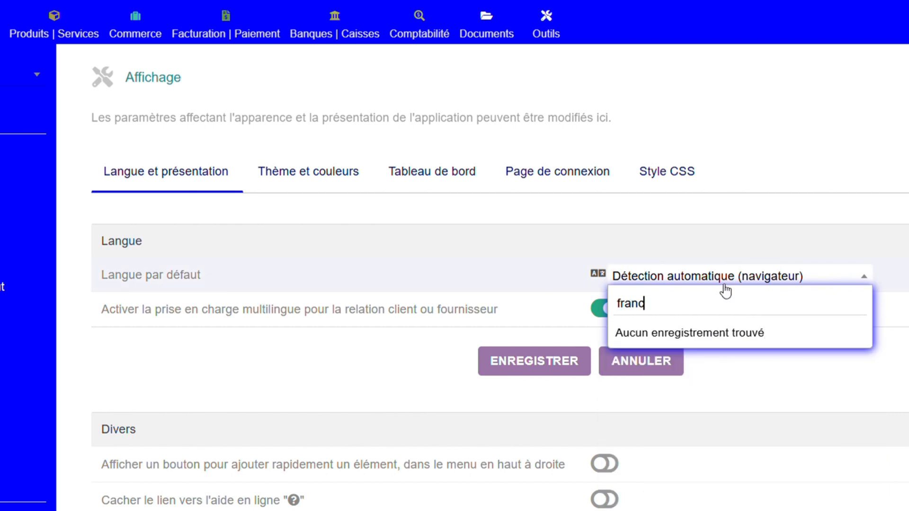
key("BackSpace")
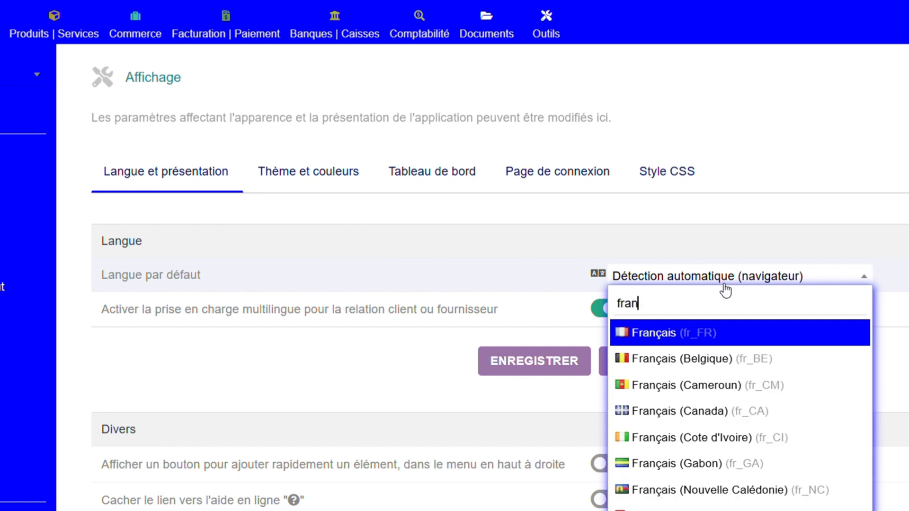
left_click(710, 334)
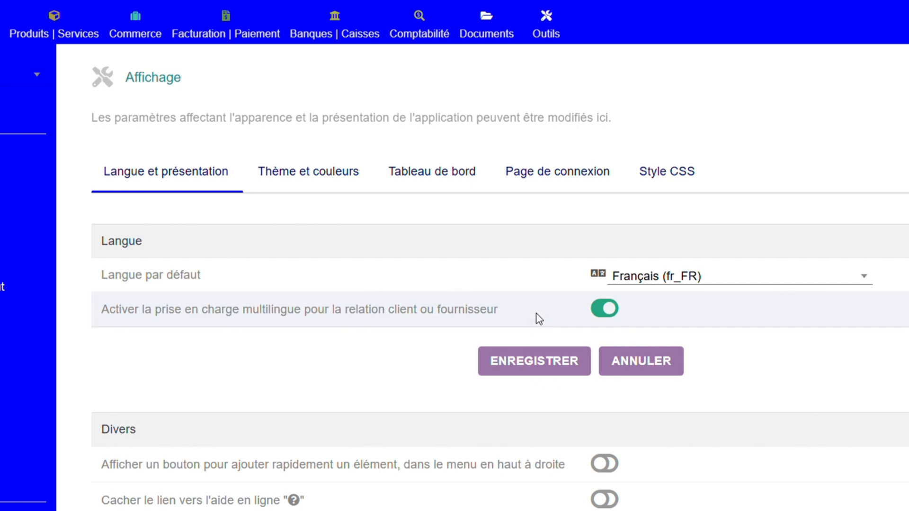
scroll(442, 381, "down", 5)
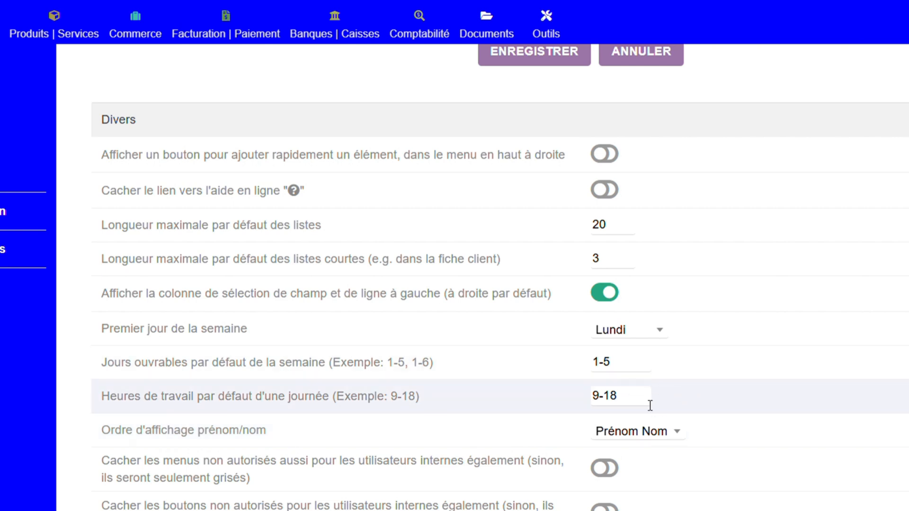
scroll(356, 329, "up", 6)
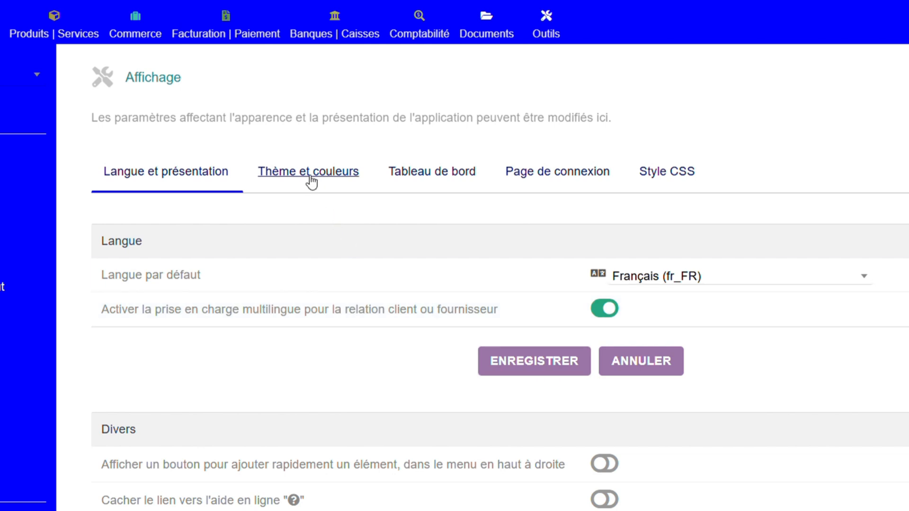
In the theme and colour settings, set the top menu's background colour to green 00bf5f.
left_click(333, 187)
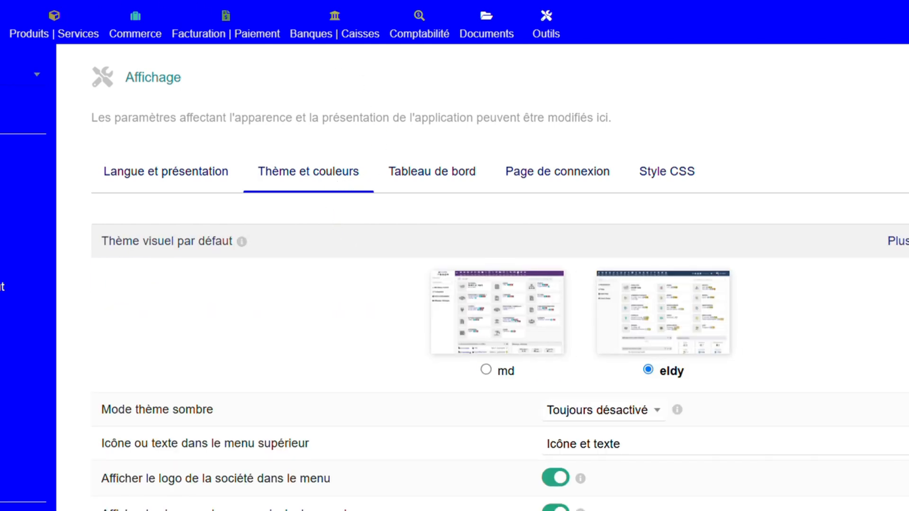
scroll(482, 284, "down", 3)
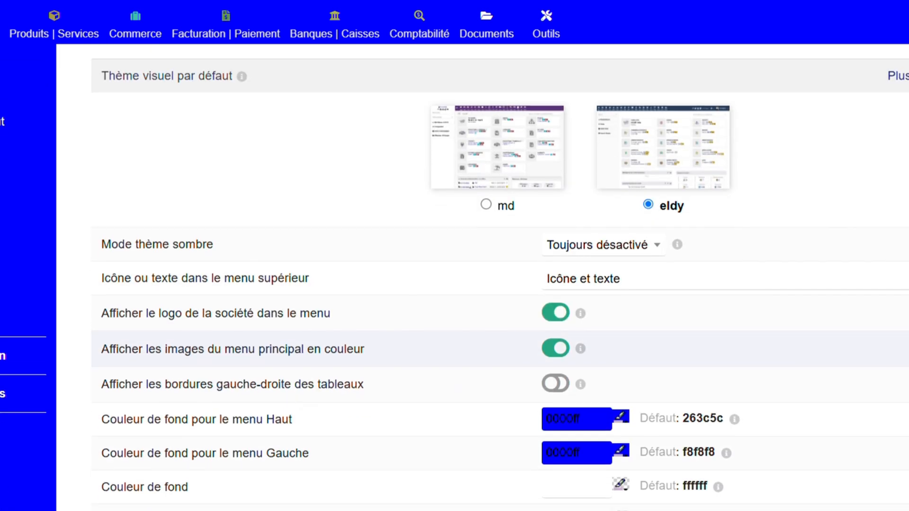
scroll(483, 284, "up", 3)
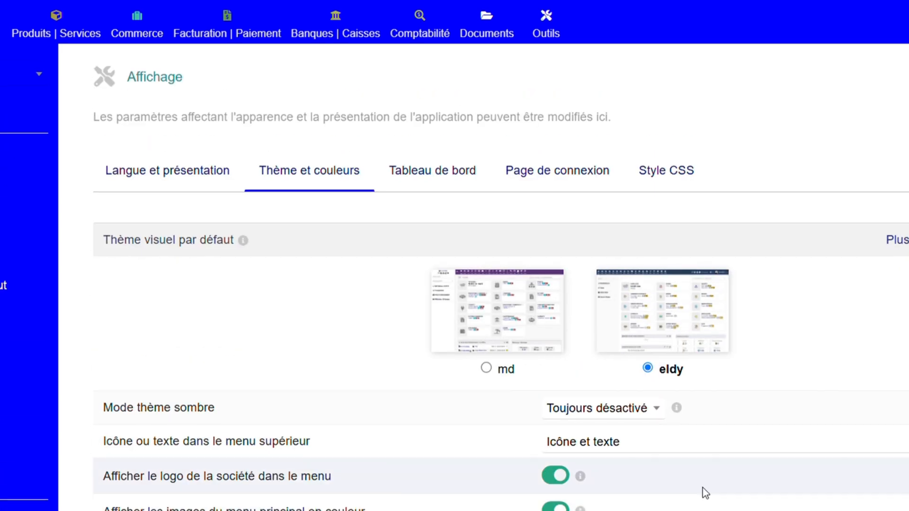
scroll(704, 490, "down", 2)
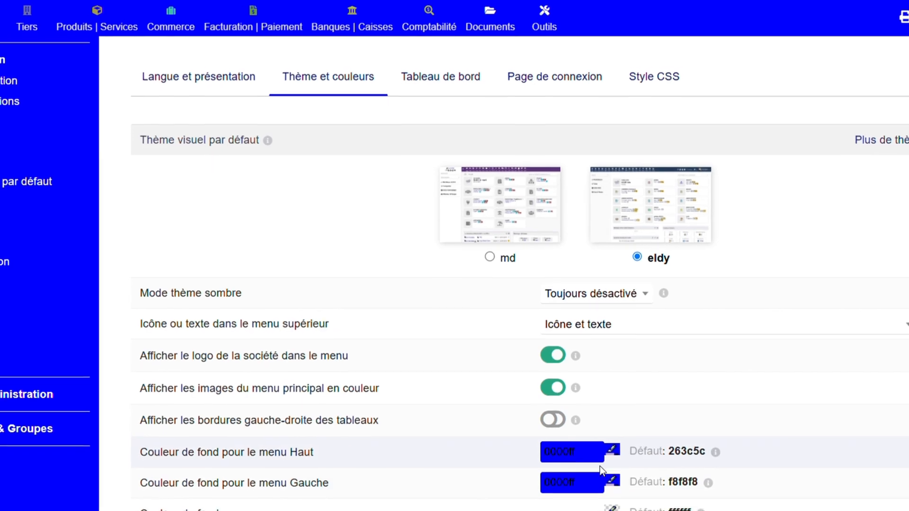
left_click(580, 496)
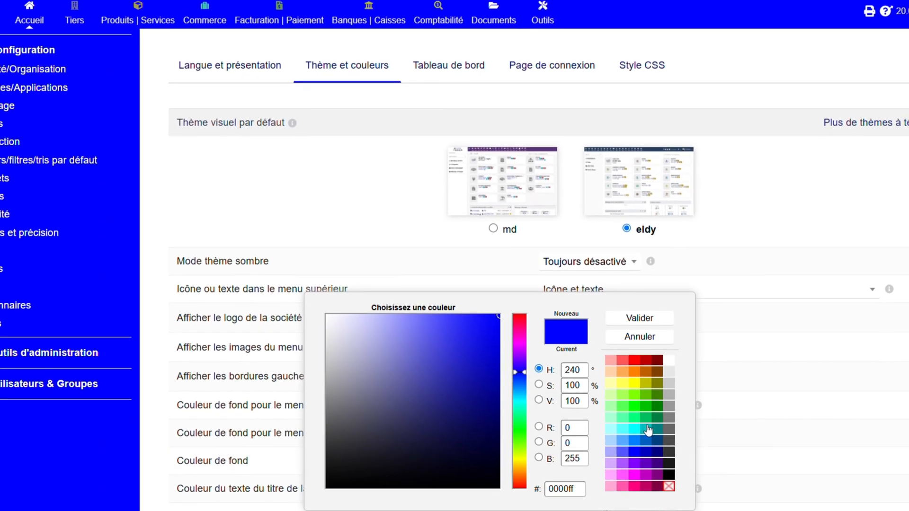
left_click(648, 430)
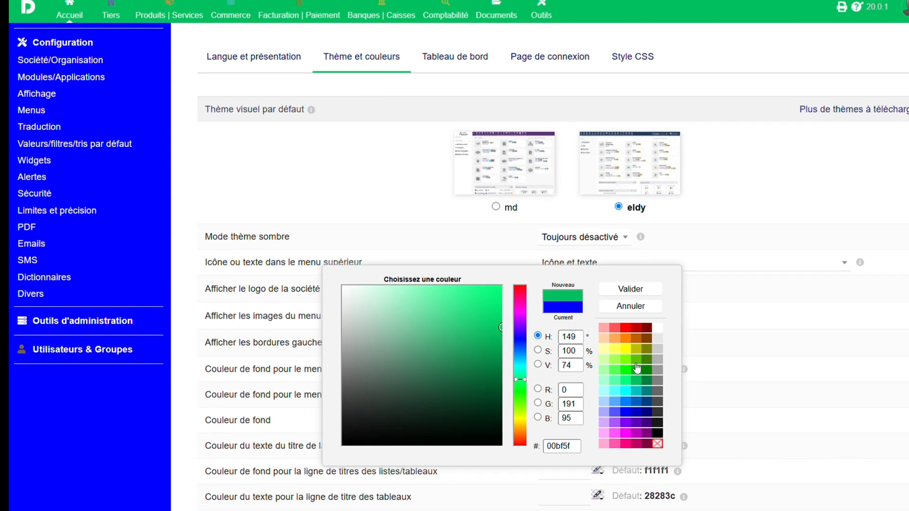
left_click(641, 289)
Set the background colour of the left menu to green 00bf5f.
left_click(594, 394)
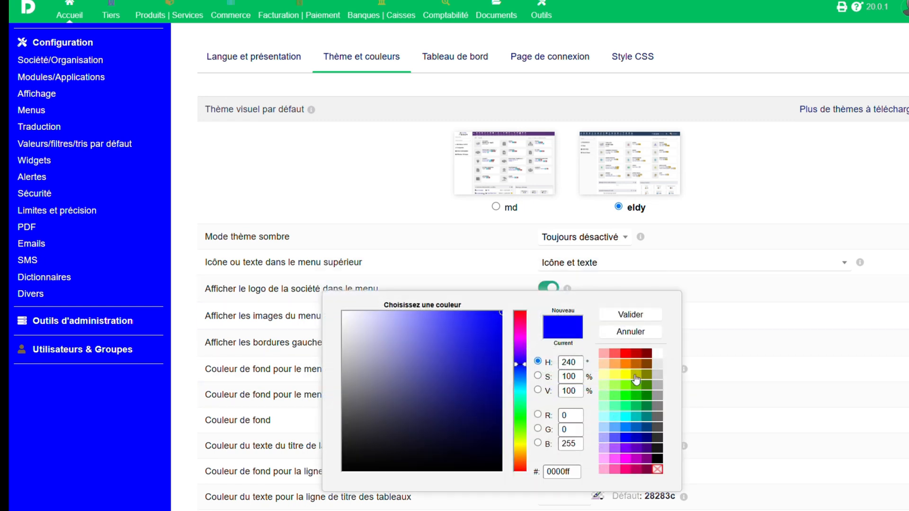
left_click(639, 411)
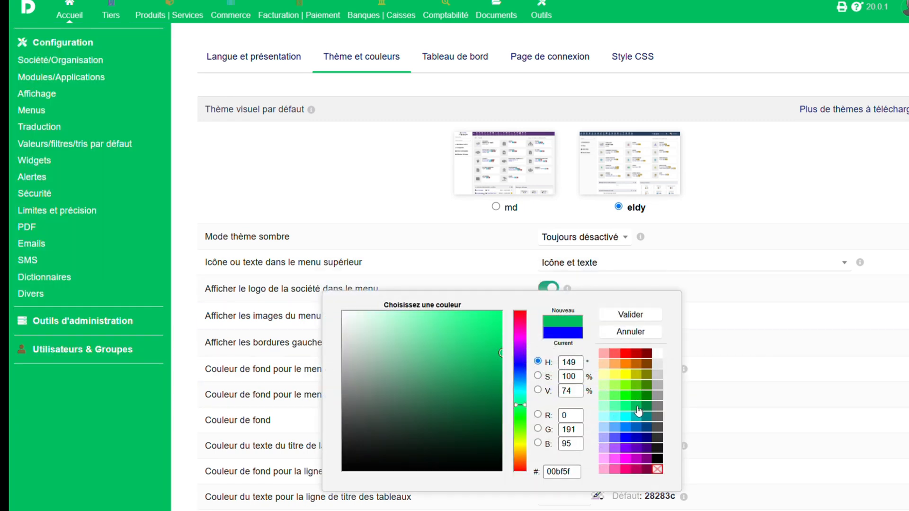
left_click(632, 315)
Review the remaining theme colour options and the dashboard's daily message and tile settings.
scroll(623, 324, "up", 2)
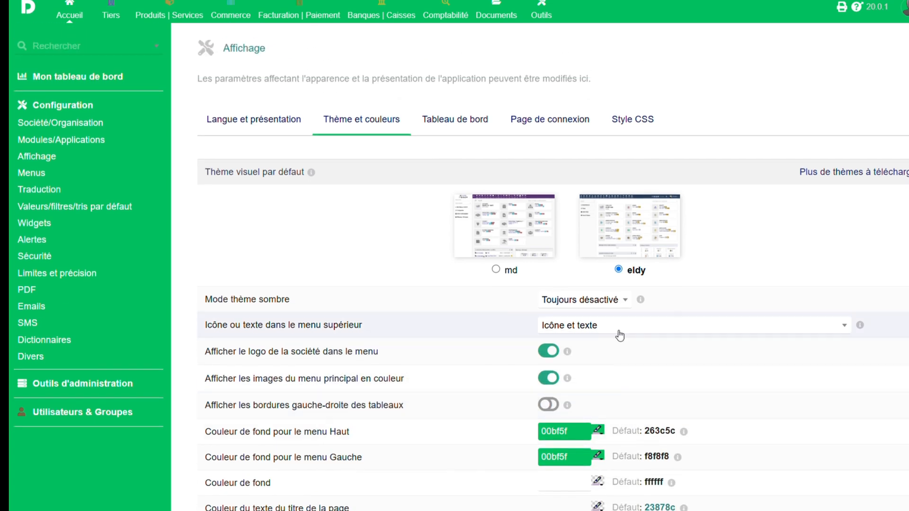
scroll(581, 320, "down", 4)
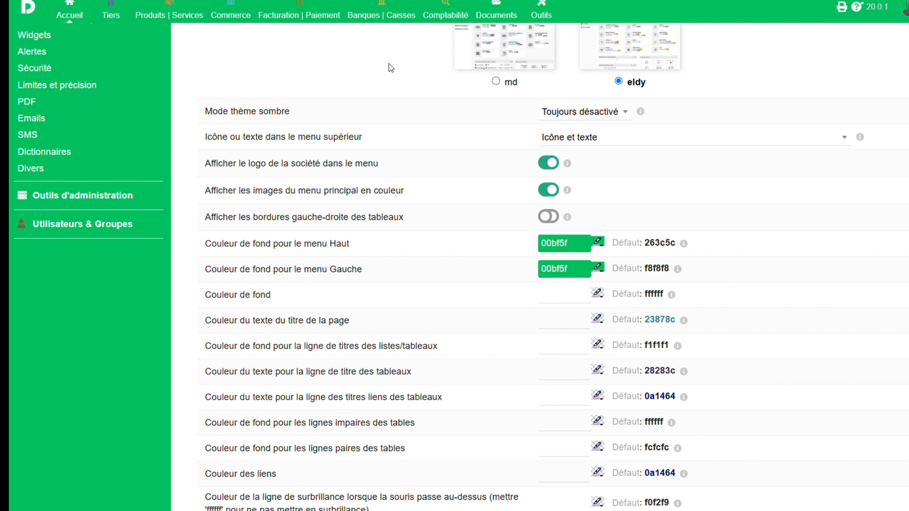
scroll(389, 66, "up", 1)
scroll(511, 160, "down", 3)
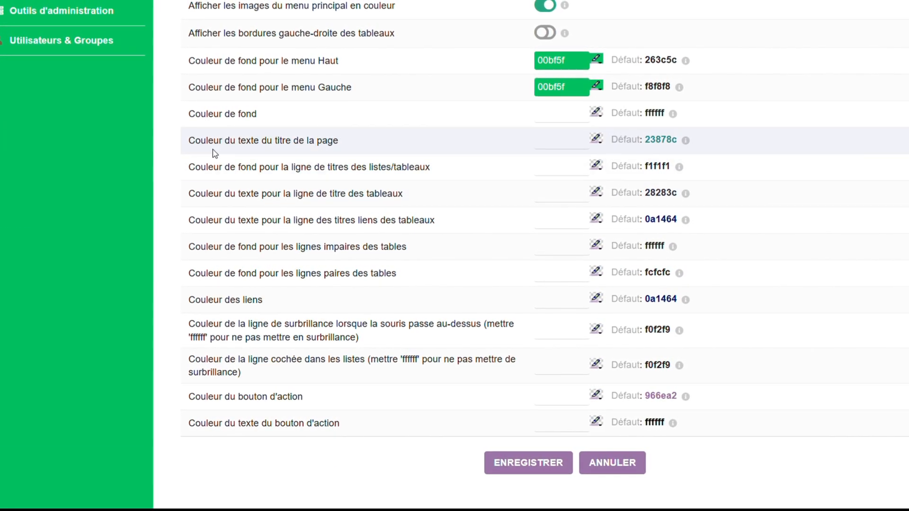
scroll(302, 169, "up", 4)
scroll(307, 178, "down", 4)
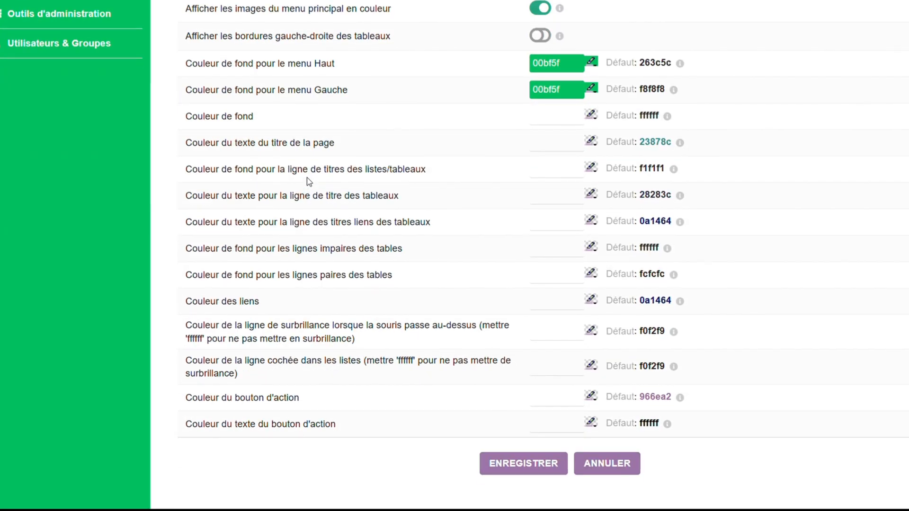
scroll(557, 299, "up", 7)
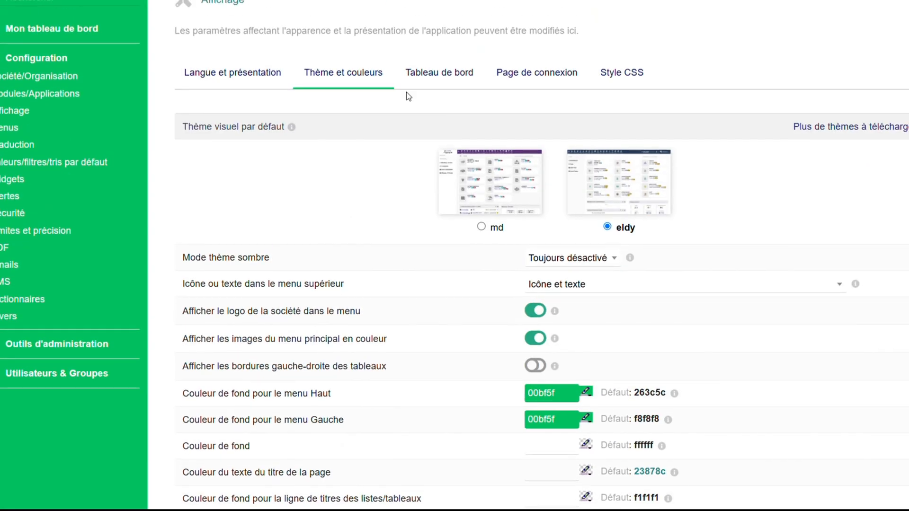
left_click(435, 85)
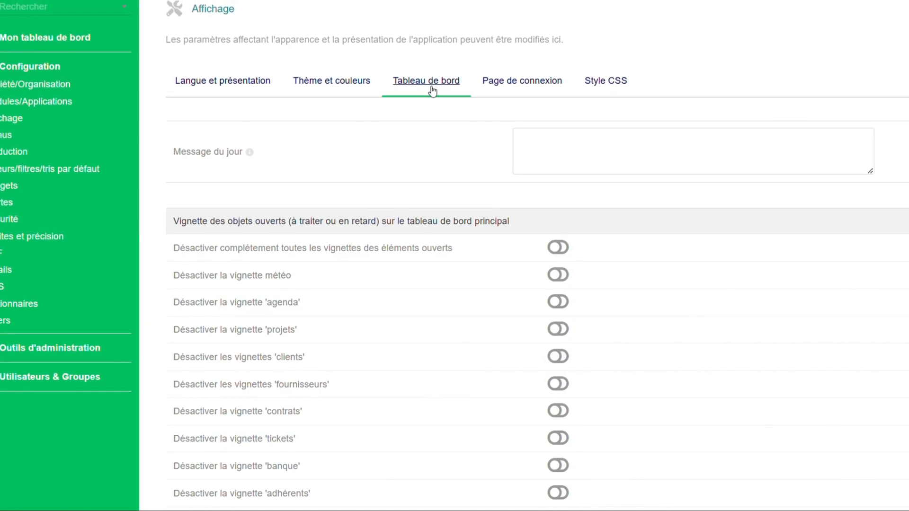
scroll(430, 114, "down", 3)
scroll(429, 118, "up", 3)
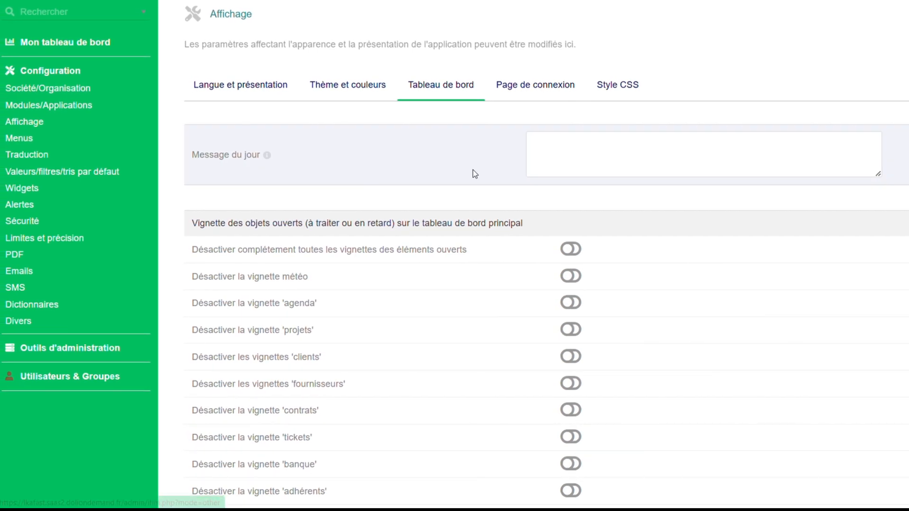
Hide the "Besoin d'aide ou assistance" link on the login page through the login page display settings.
left_click(522, 89)
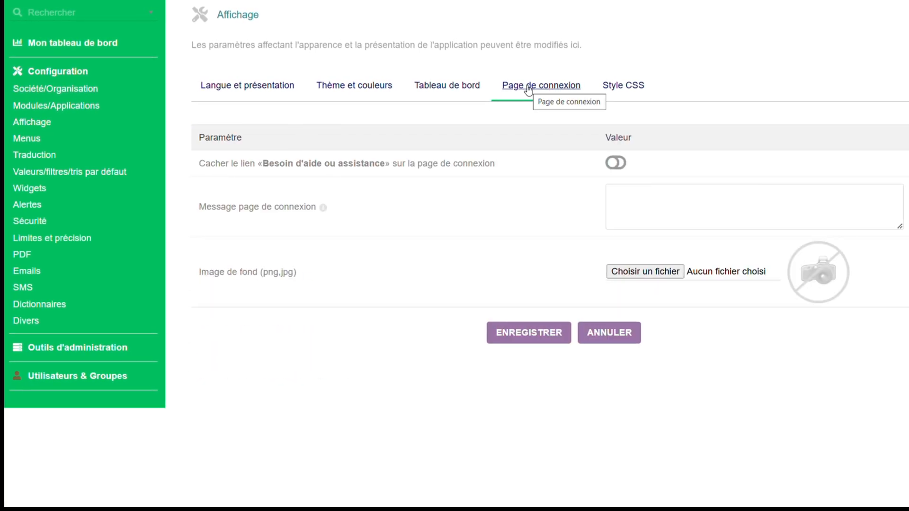
left_click(616, 171)
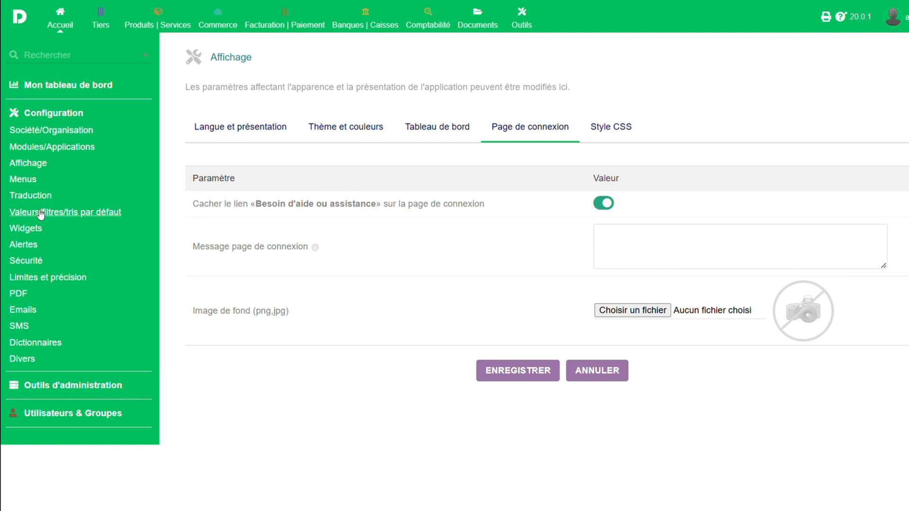
Open the security configuration and review its miscellaneous, password and file upload settings.
left_click(38, 263)
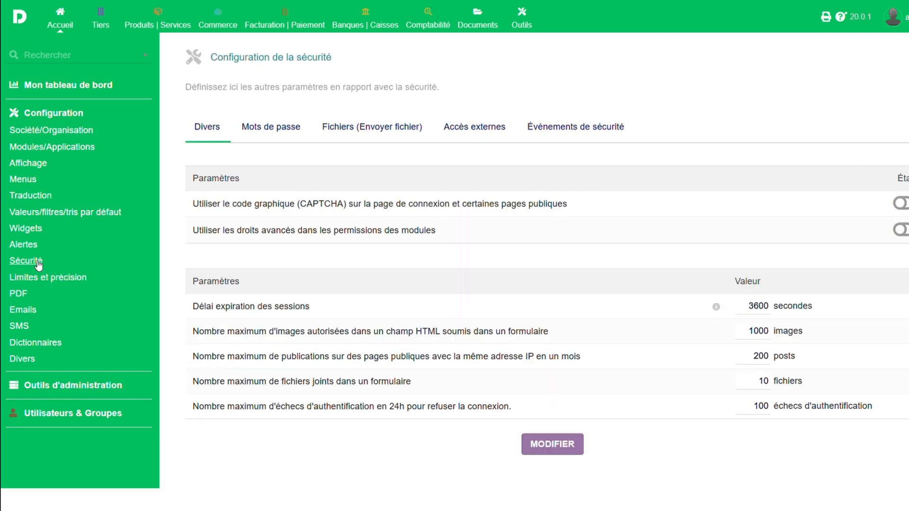
left_click(283, 130)
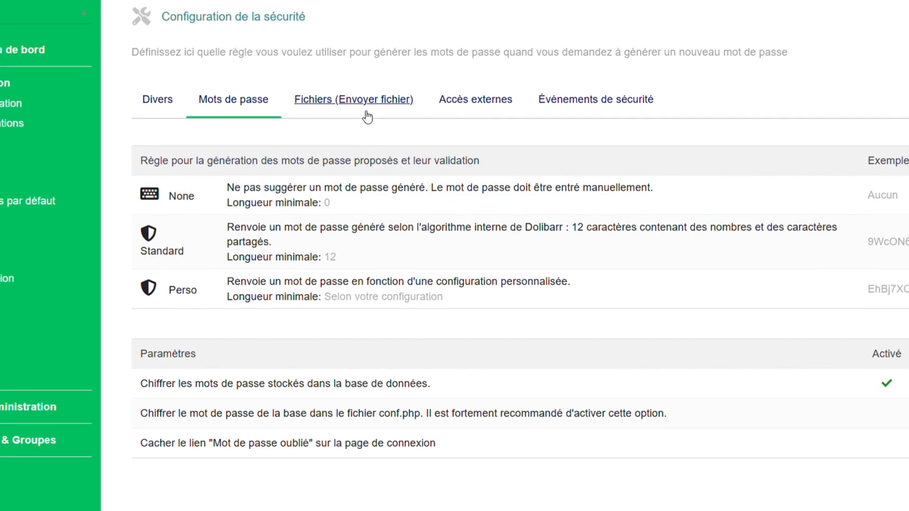
left_click(368, 117)
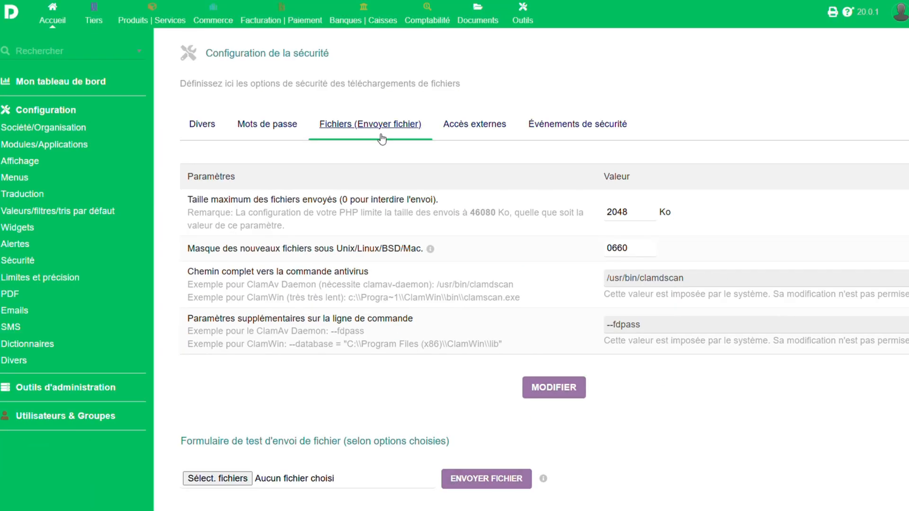